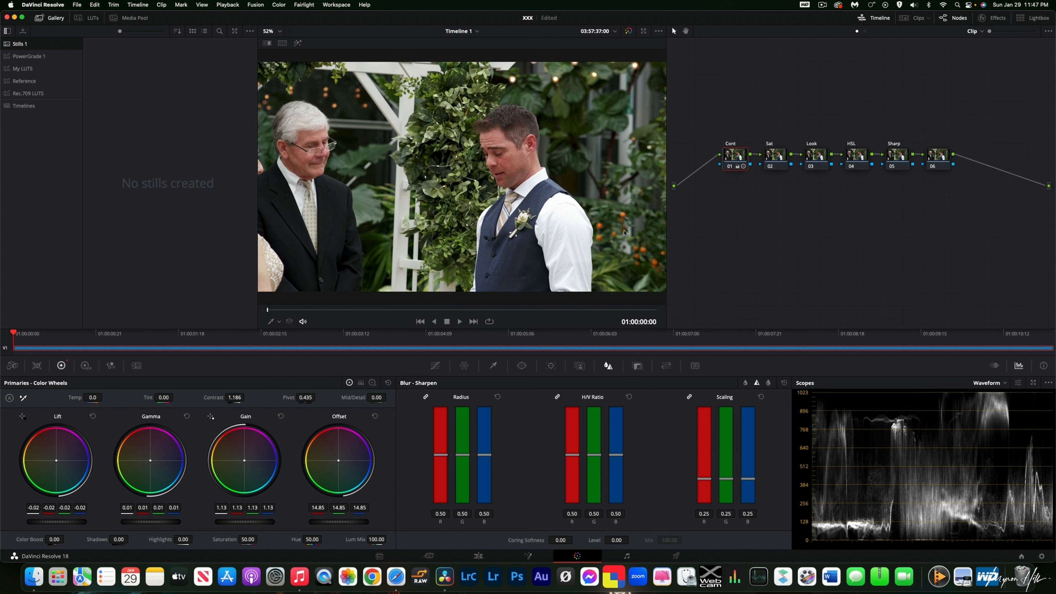
# Raise the overall saturation on the Sat node to 61.80.
pyautogui.click(776, 160)
pyautogui.moveTo(247, 538); pyautogui.dragTo(276, 538)
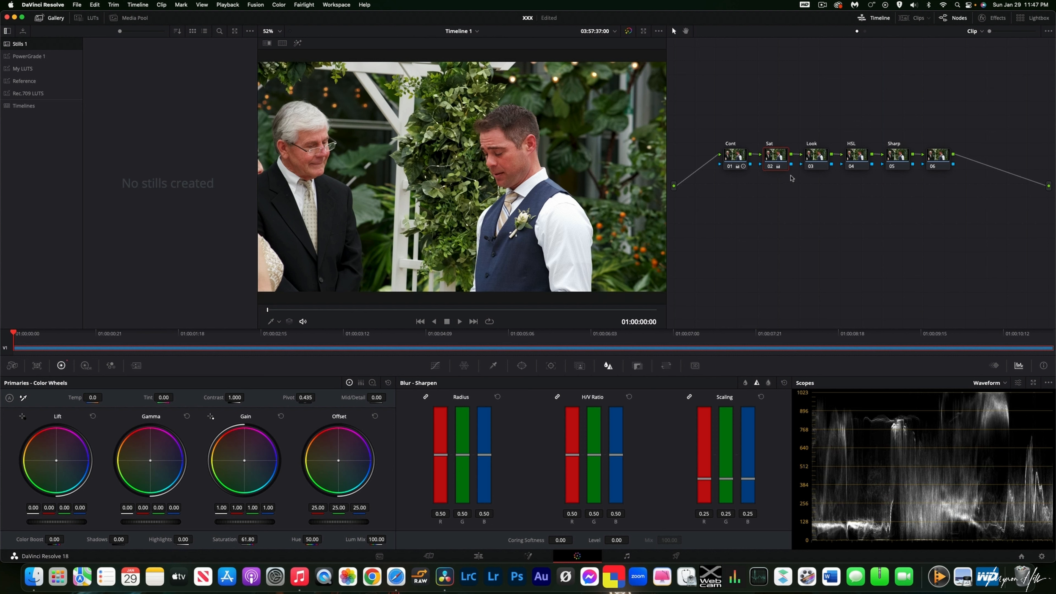
# On the Look node, push Lift toward teal (red -0.05, green 0.01, blue 0.02) and Gamma toward orange (red 0.02, blue -0.03).
pyautogui.click(814, 158)
pyautogui.moveTo(57, 461); pyautogui.dragTo(56, 484)
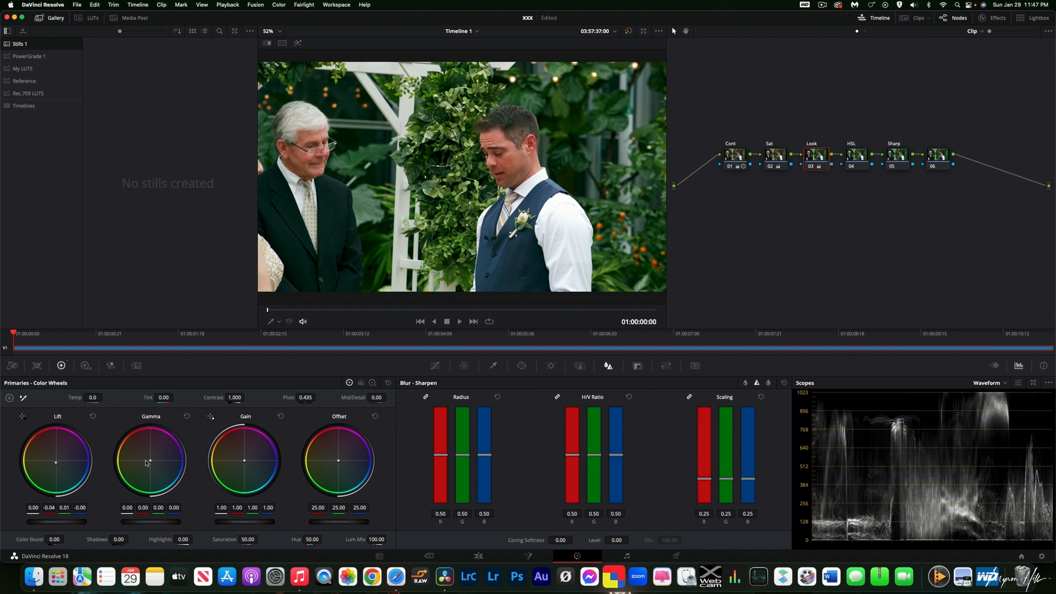
pyautogui.moveTo(153, 464); pyautogui.dragTo(129, 445)
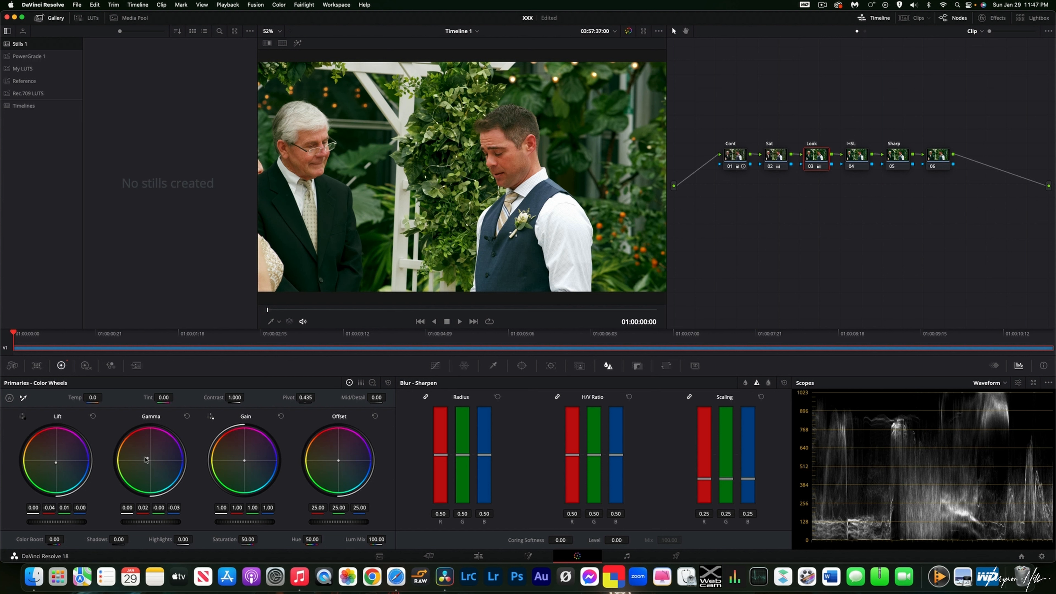
pyautogui.moveTo(57, 465); pyautogui.dragTo(69, 473)
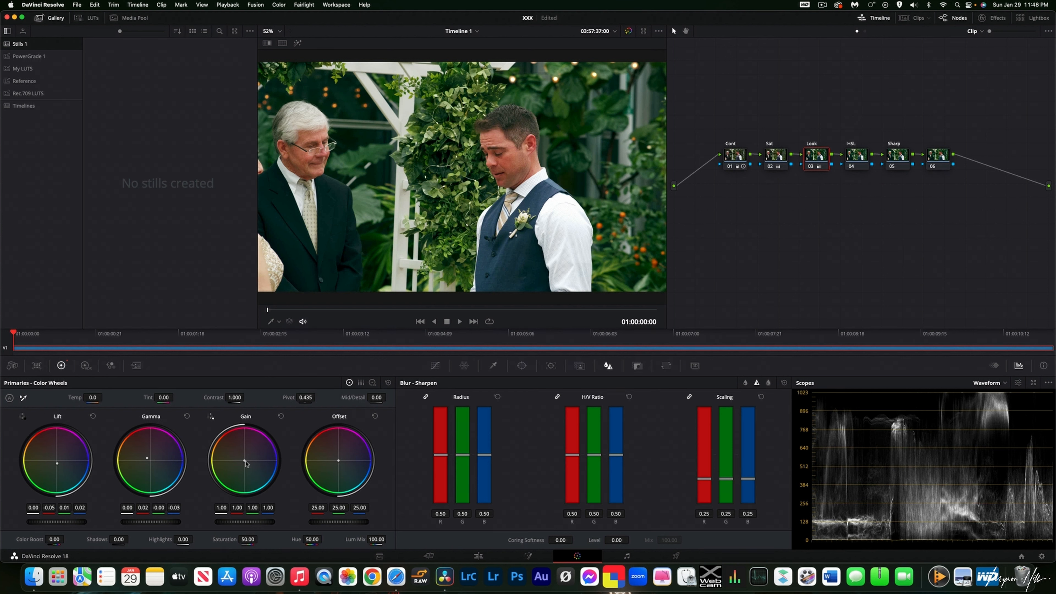
# Fine-tune the Look node's balance: Lift blue 0.01, Gamma red 0.03 and green -0.01, Gain red 0.98, green 1.00, blue 1.02.
pyautogui.moveTo(246, 464); pyautogui.dragTo(241, 458)
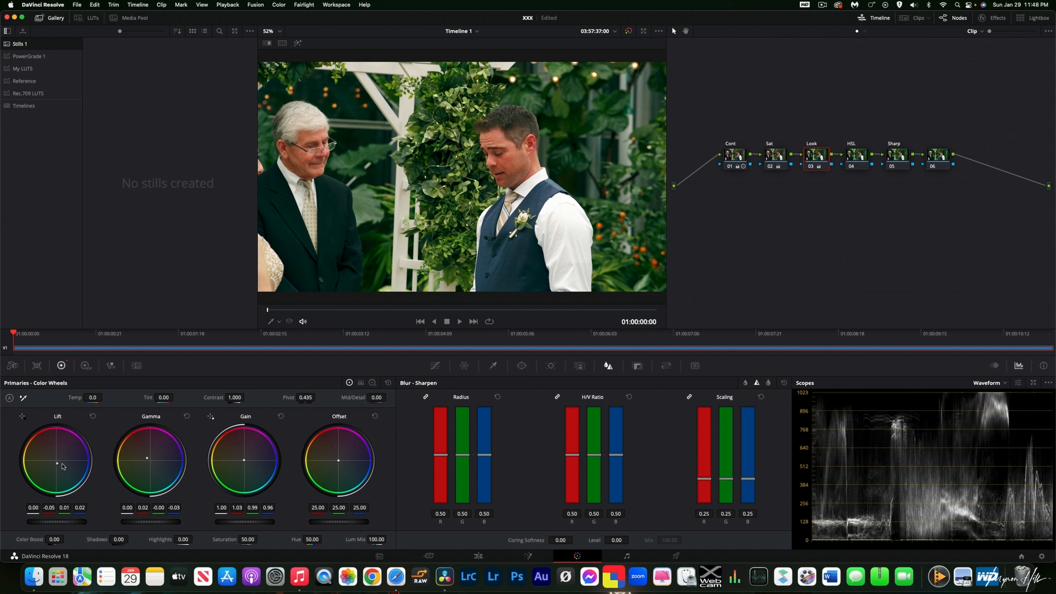
pyautogui.moveTo(59, 466)
pyautogui.mouseDown()
pyautogui.moveTo(66, 474)
pyautogui.moveTo(57, 466)
pyautogui.mouseUp()
pyautogui.moveTo(148, 454); pyautogui.dragTo(150, 457)
pyautogui.moveTo(247, 460); pyautogui.dragTo(254, 470)
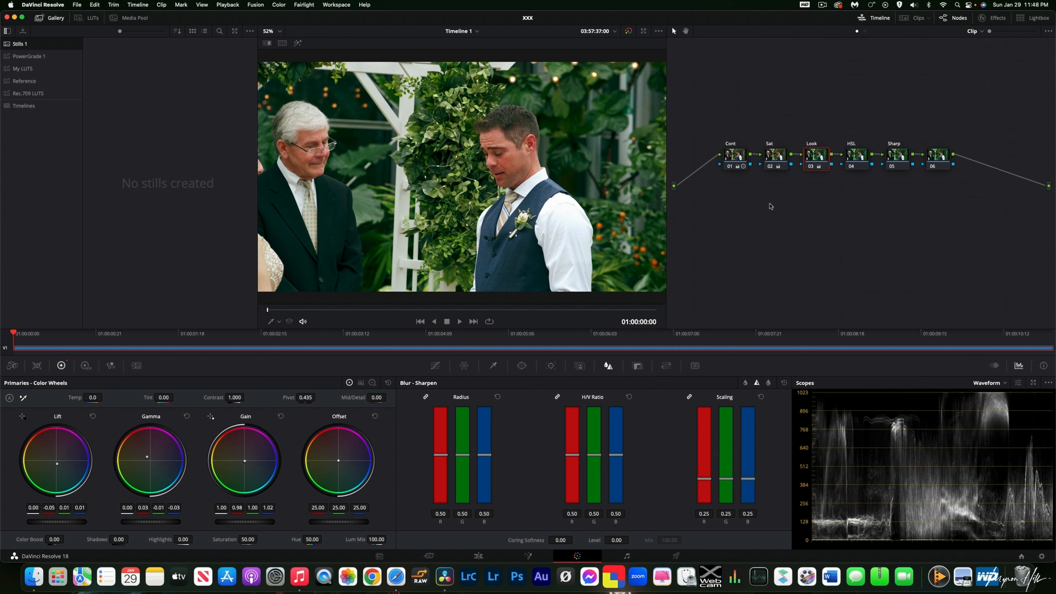
# Show the scopes in a floating window and sample the groom's face to check his skin tone on the vectorscope.
pyautogui.click(1033, 383)
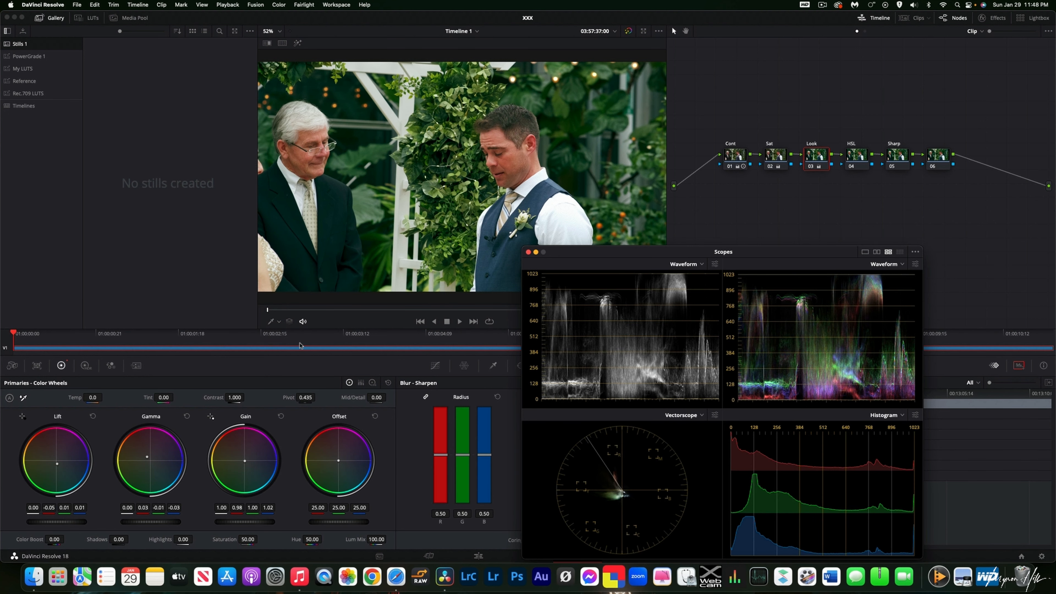
pyautogui.click(279, 322)
pyautogui.click(283, 346)
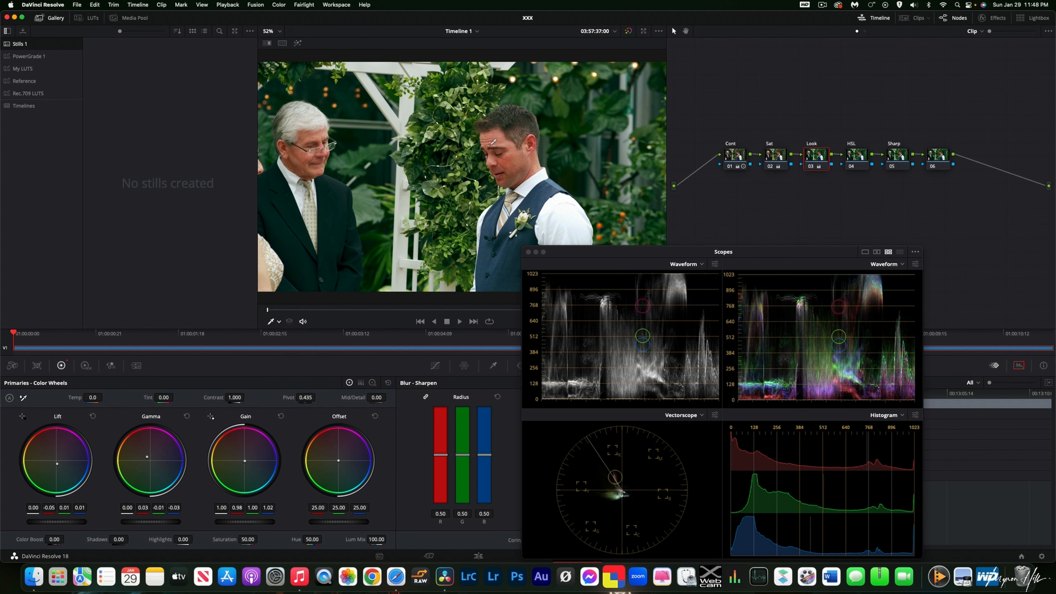
pyautogui.moveTo(738, 253); pyautogui.dragTo(881, 316)
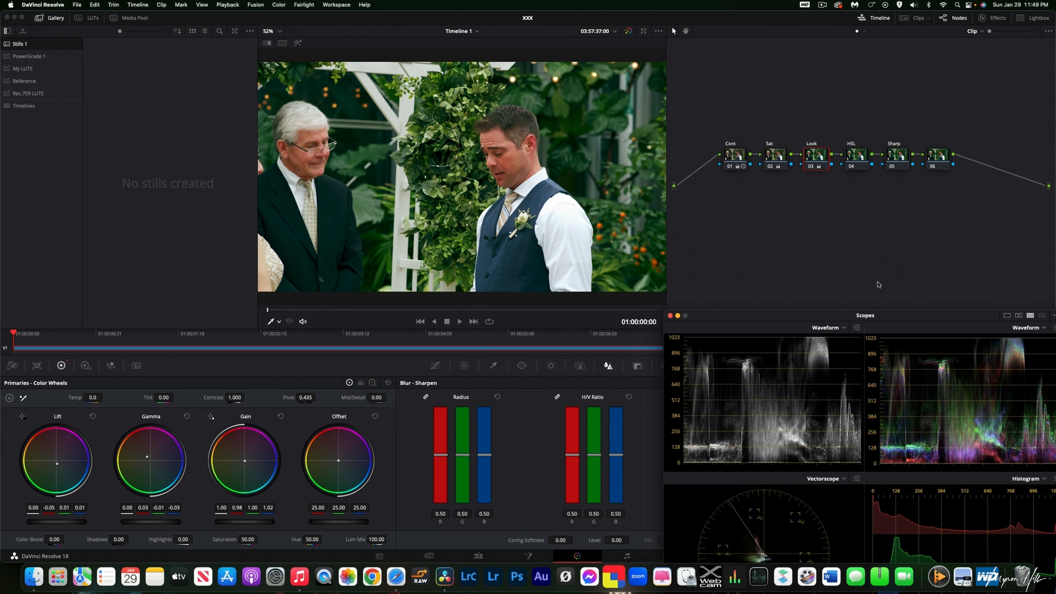
# On the HSL node, use the Hue vs Hue curve to rotate the green hues by -31.63.
pyautogui.click(859, 162)
pyautogui.click(435, 365)
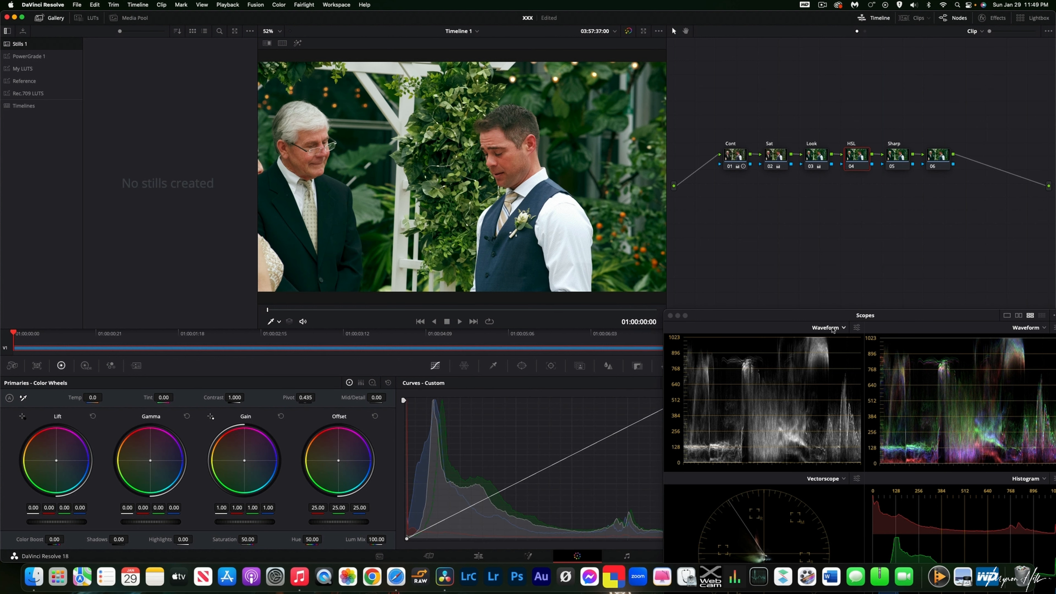
pyautogui.moveTo(794, 328); pyautogui.dragTo(937, 323)
pyautogui.click(680, 383)
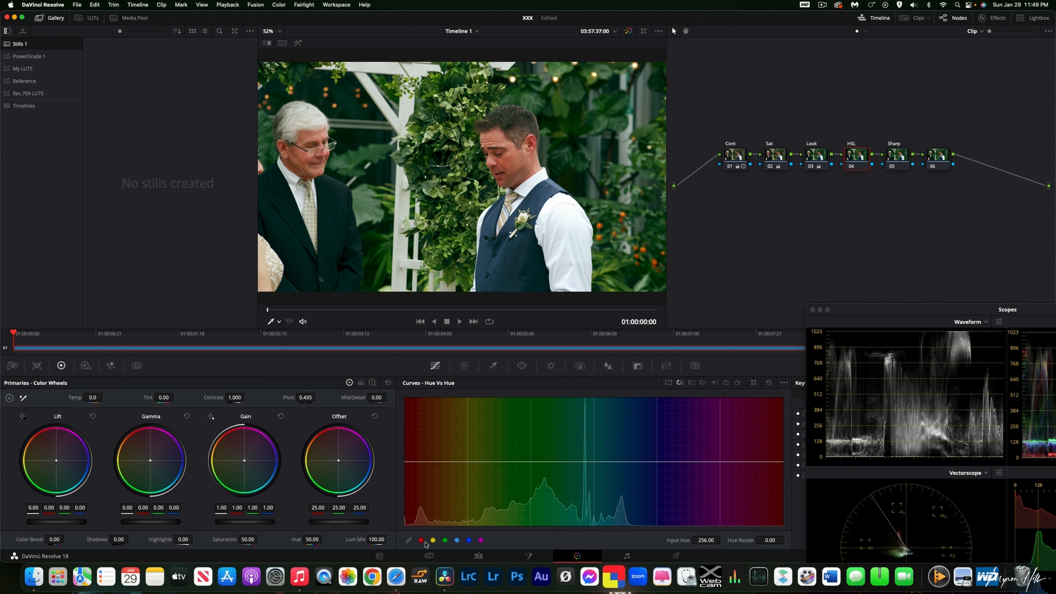
pyautogui.click(445, 541)
pyautogui.moveTo(529, 464); pyautogui.dragTo(531, 473)
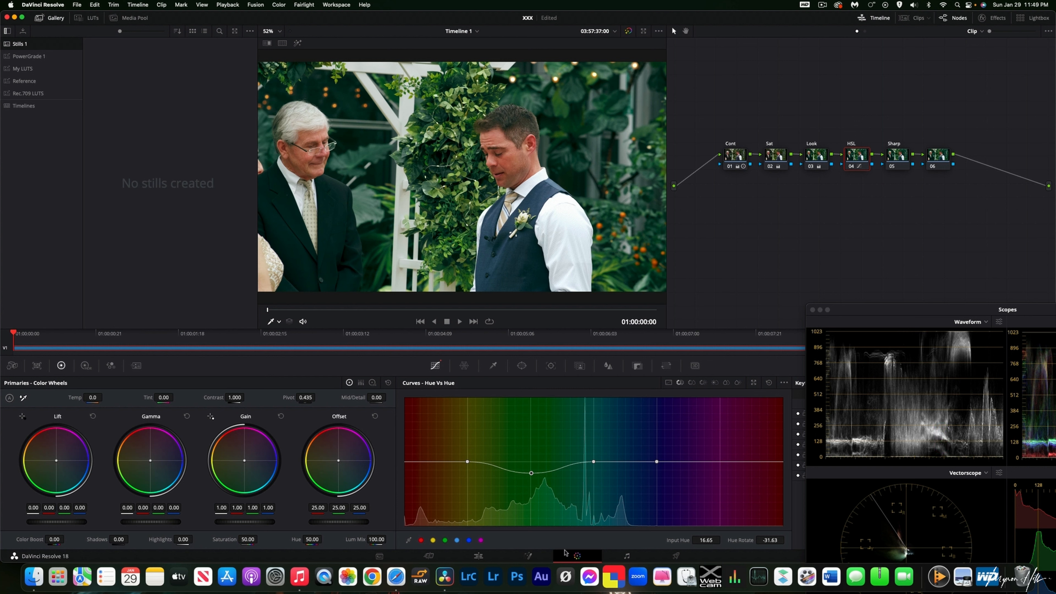
# In the Hue vs Hue curve, raise the cyan point slightly and rotate the blue hues by 14.38.
pyautogui.click(469, 540)
pyautogui.moveTo(593, 463); pyautogui.dragTo(596, 461)
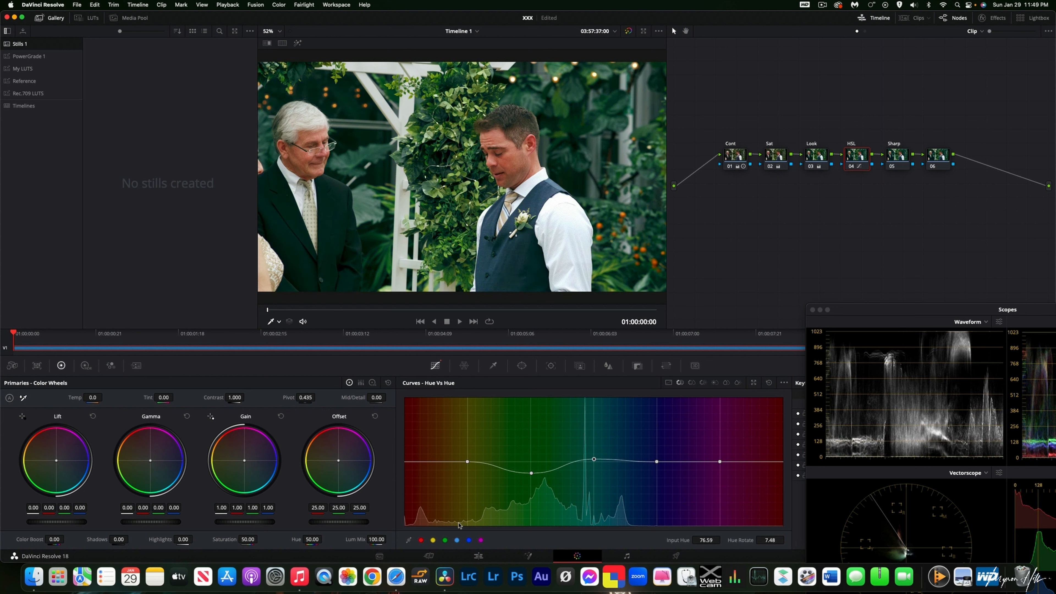
pyautogui.click(469, 540)
pyautogui.moveTo(656, 464); pyautogui.dragTo(657, 456)
pyautogui.moveTo(591, 462); pyautogui.dragTo(593, 458)
pyautogui.moveTo(657, 456)
pyautogui.mouseDown()
pyautogui.moveTo(657, 474)
pyautogui.moveTo(658, 458)
pyautogui.mouseUp()
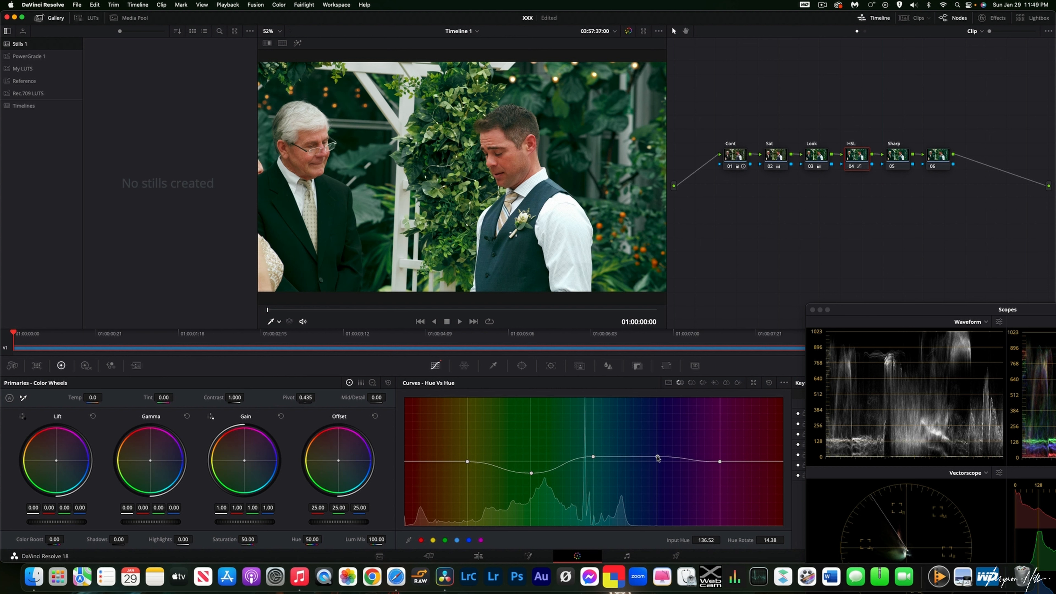
pyautogui.click(592, 457)
# Rotate the red hues by -4.03 in the HSL node's Hue vs Hue curve, keeping the scopes window clear of the curve and nodes.
pyautogui.click(421, 541)
pyautogui.moveTo(944, 310); pyautogui.dragTo(872, 217)
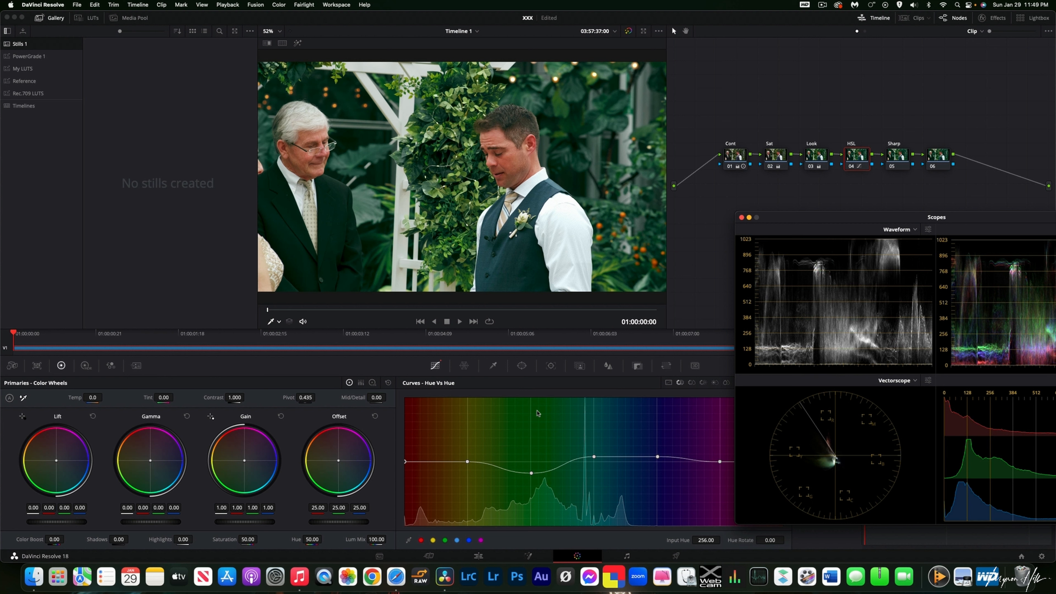
pyautogui.moveTo(407, 464); pyautogui.dragTo(406, 464)
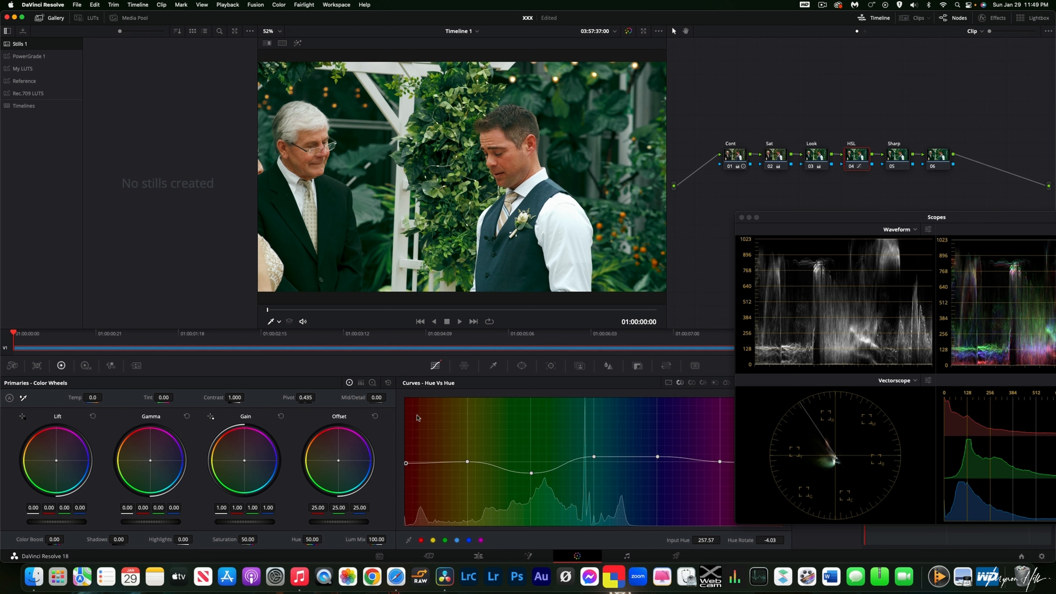
pyautogui.click(922, 240)
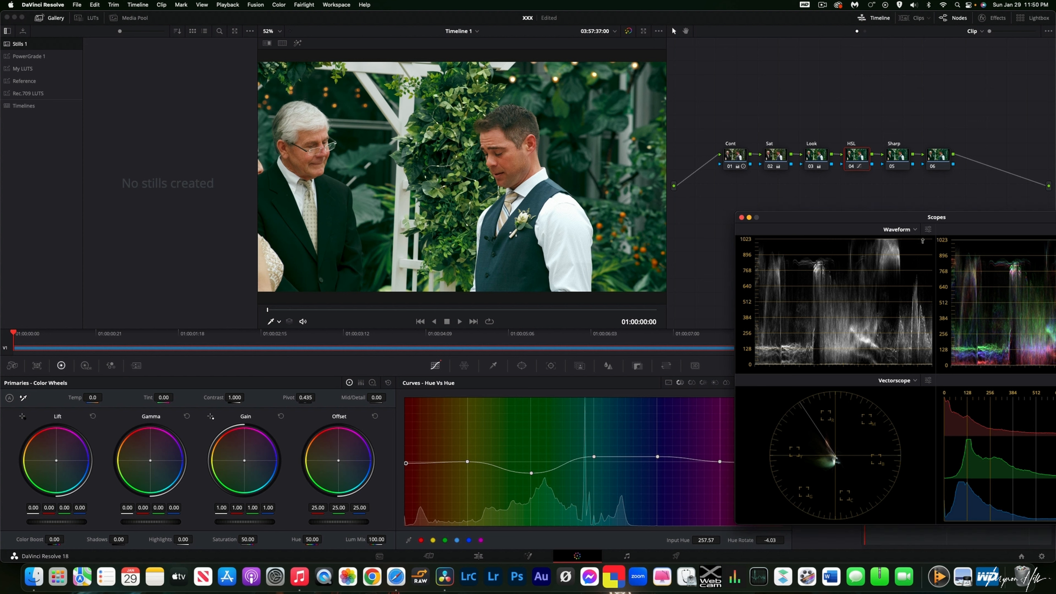
pyautogui.moveTo(908, 215); pyautogui.dragTo(939, 271)
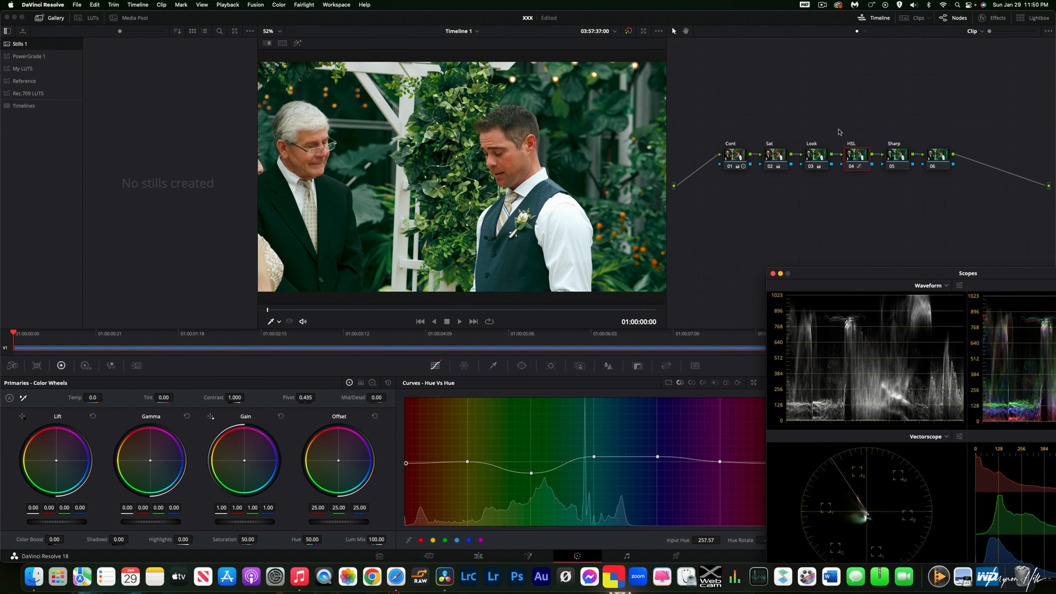
# Reduce the green Offset on the Look node to 22.00 with printer lights and inspect the groom's skin up close.
pyautogui.click(817, 155)
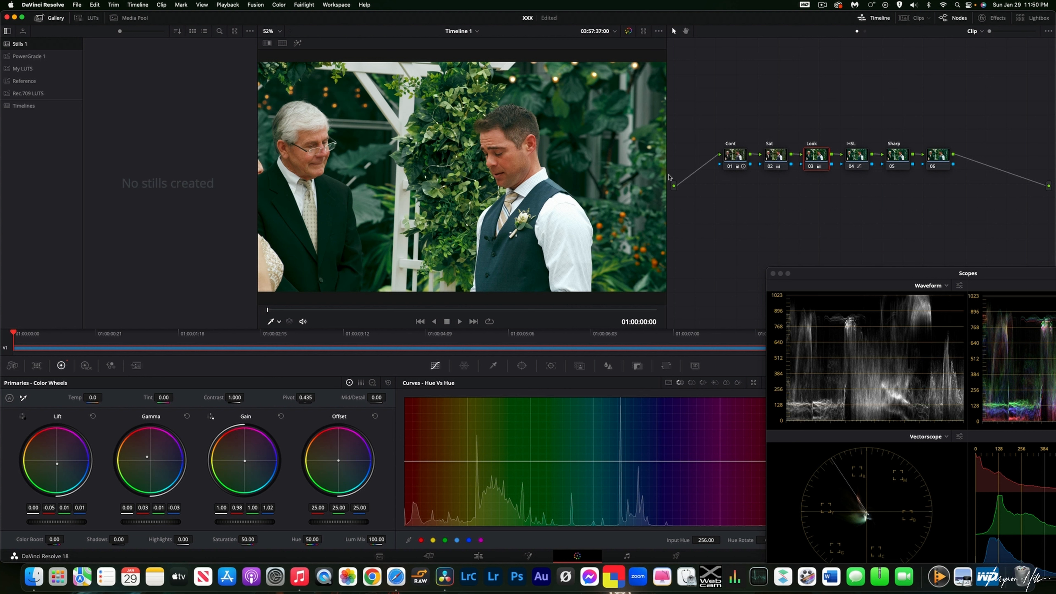
pyautogui.press('5')
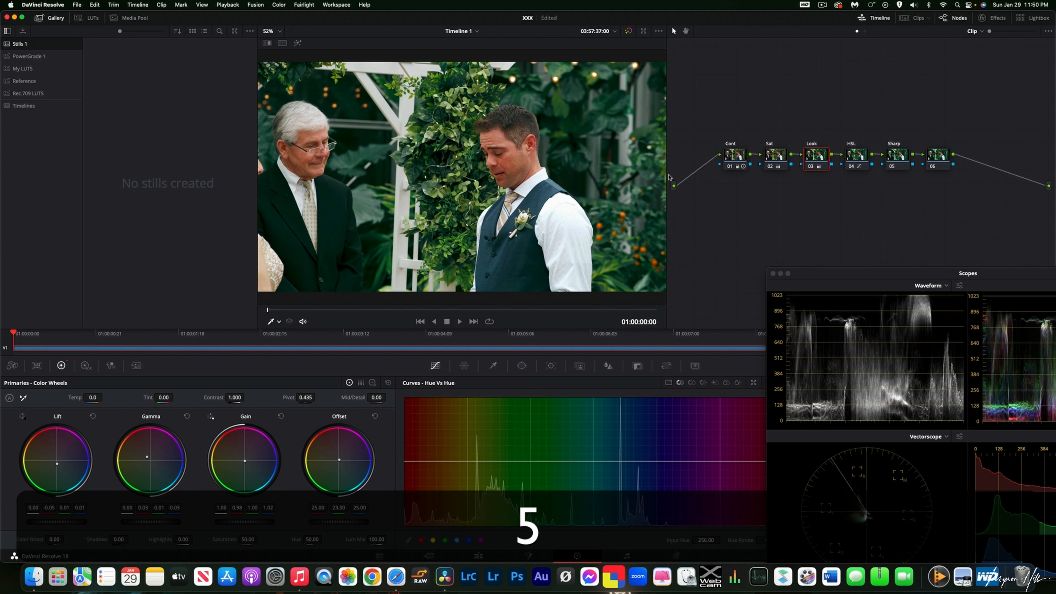
pyautogui.press('5')
pyautogui.press('8')
pyautogui.press('5')
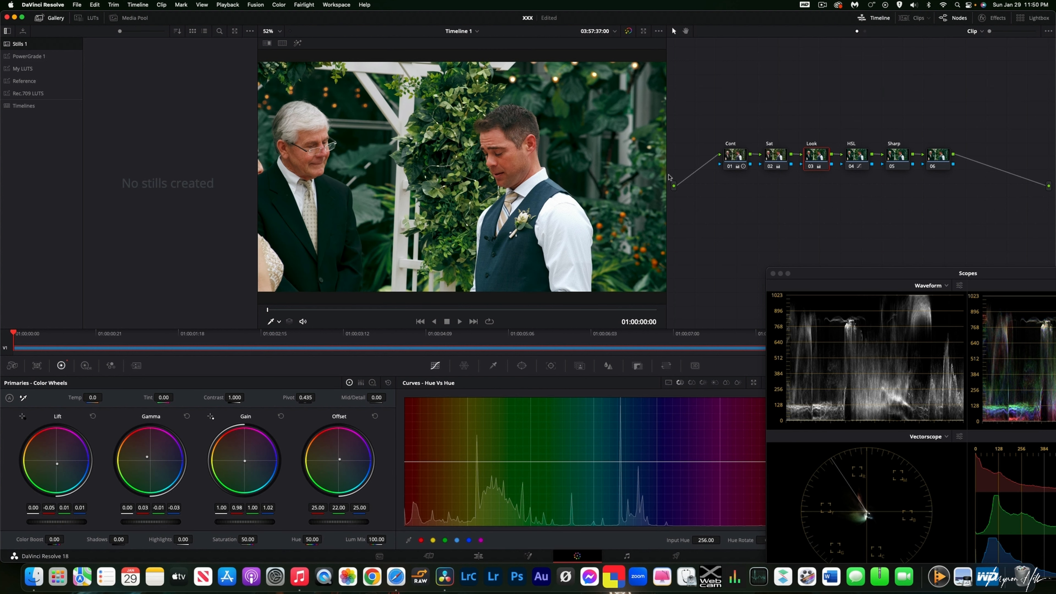
pyautogui.scroll(5, 516, 108)
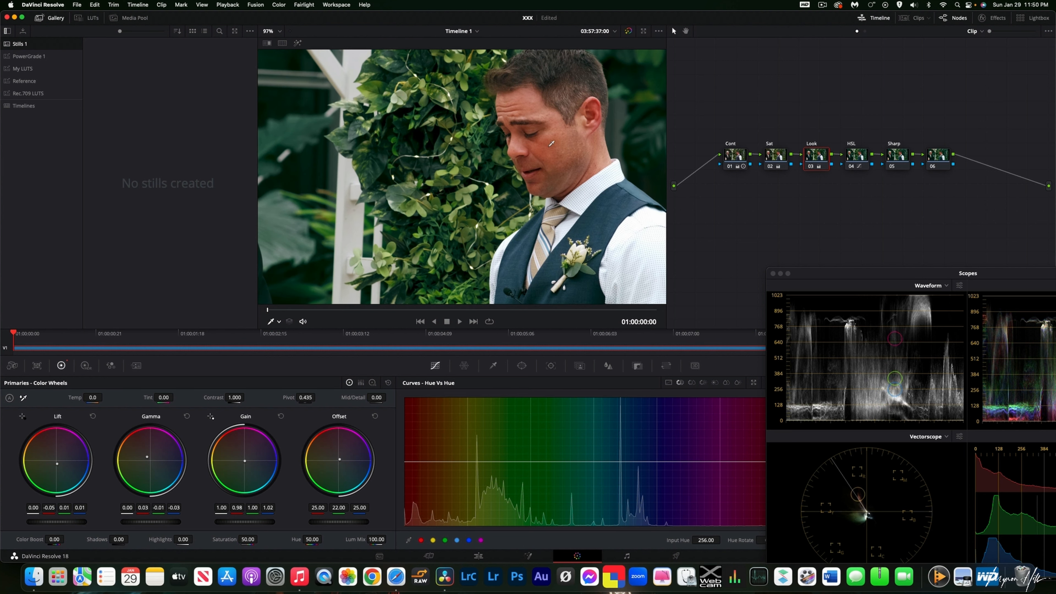
pyautogui.moveTo(550, 109); pyautogui.dragTo(483, 104)
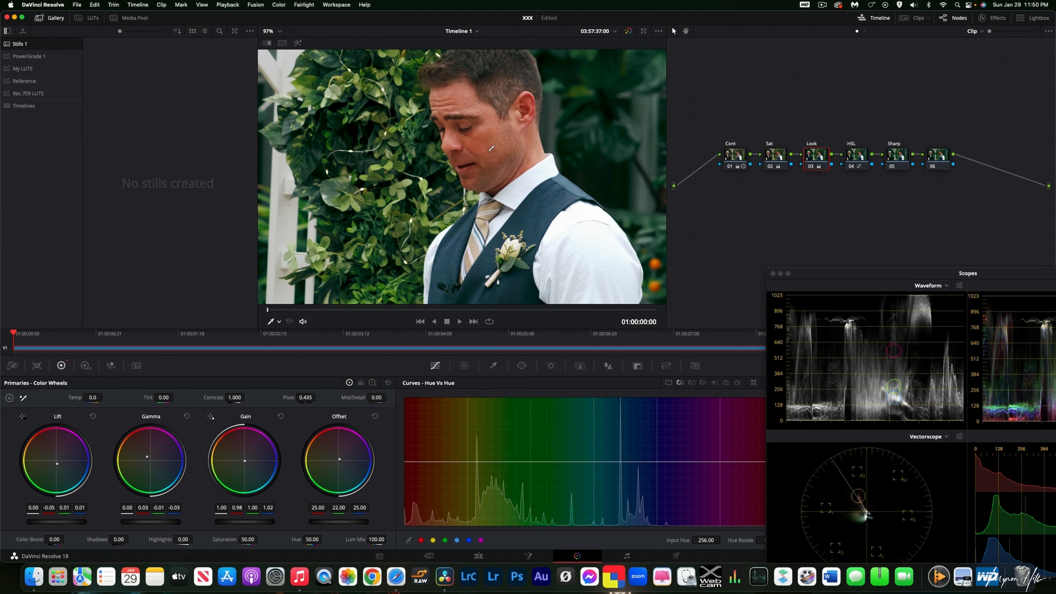
pyautogui.scroll(-5, 438, 77)
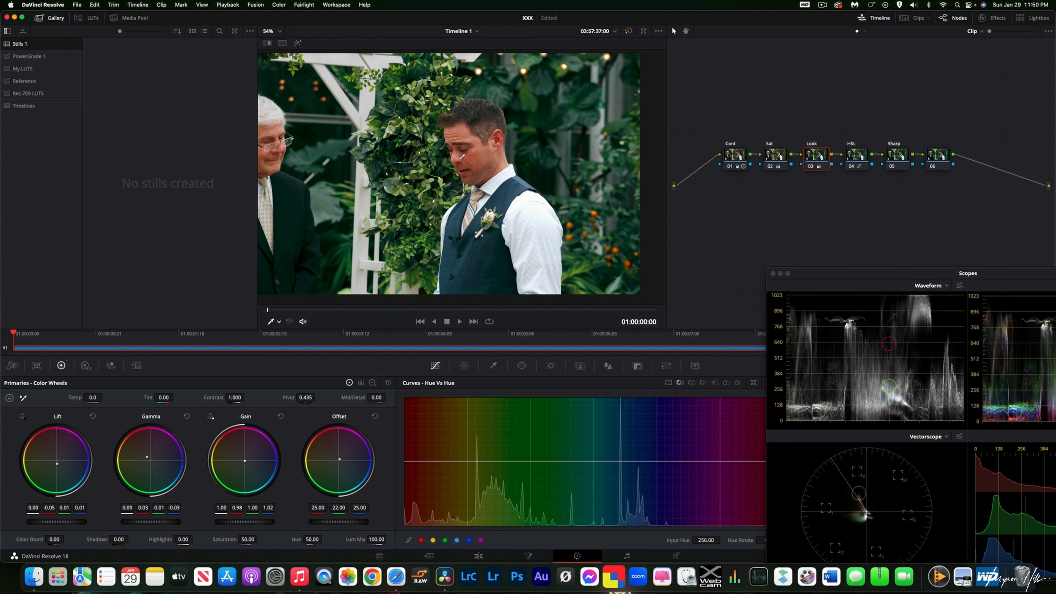
pyautogui.scroll(-2, 464, 142)
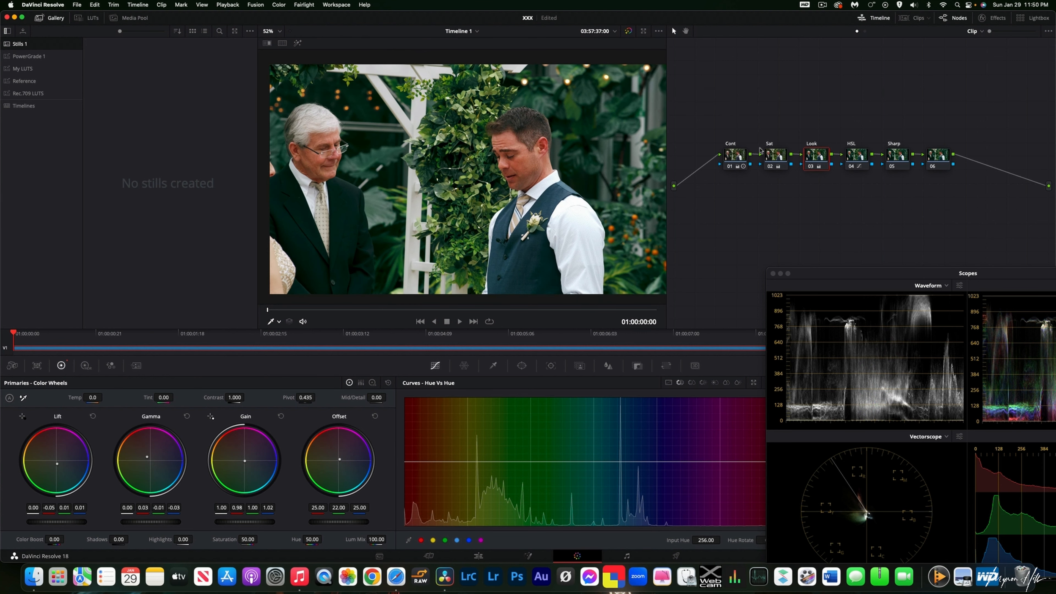
# Sharpen the image slightly on the Sharp node by lowering the linked sharpening Radius while viewing the groom's face up close.
pyautogui.click(895, 157)
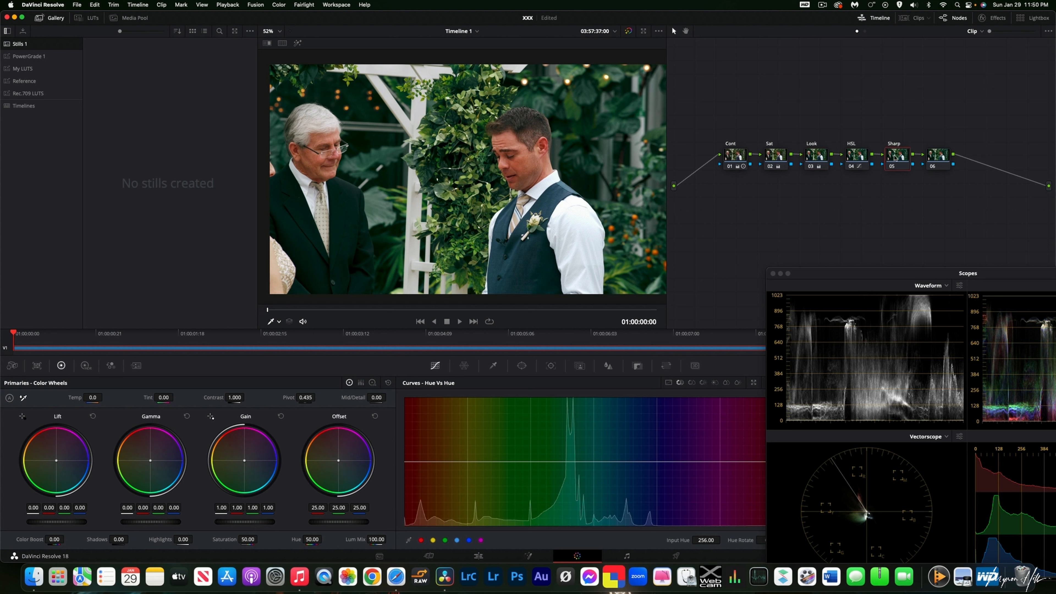
pyautogui.click(609, 366)
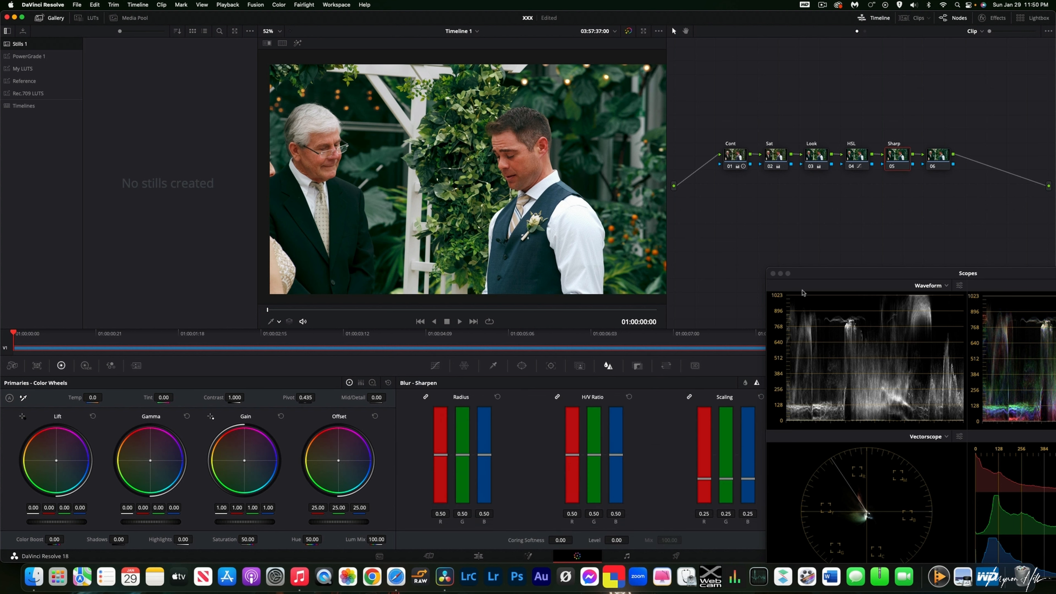
pyautogui.moveTo(809, 274); pyautogui.dragTo(894, 276)
pyautogui.scroll(5, 543, 134)
pyautogui.scroll(3, 543, 135)
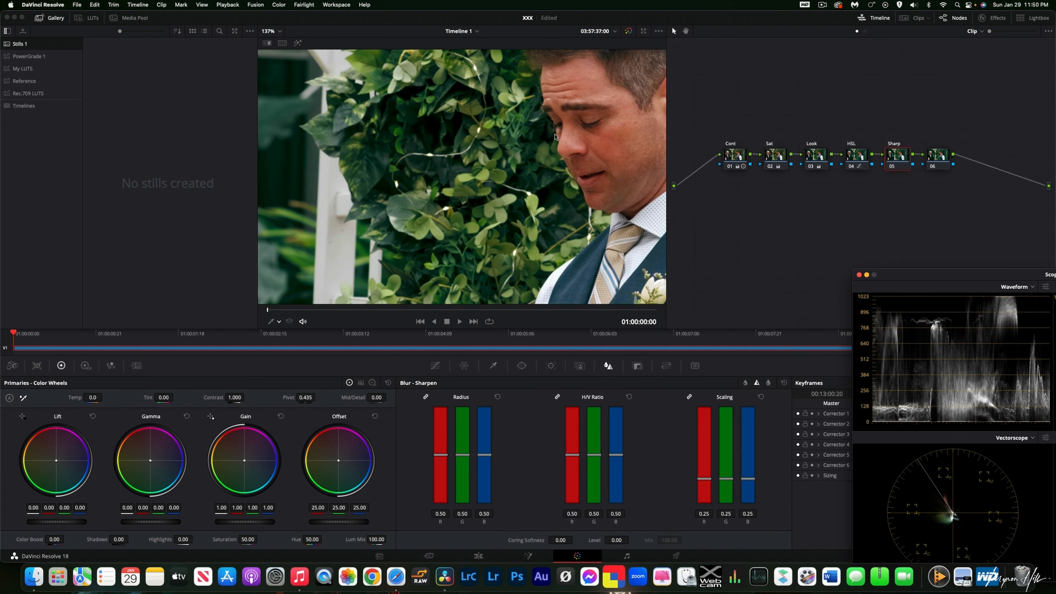
pyautogui.moveTo(463, 454); pyautogui.dragTo(463, 461)
pyautogui.scroll(-3, 541, 175)
# In the HSL node's Hue vs Sat curve, slightly lower the red saturation and set the green saturation to 0.77.
pyautogui.click(776, 156)
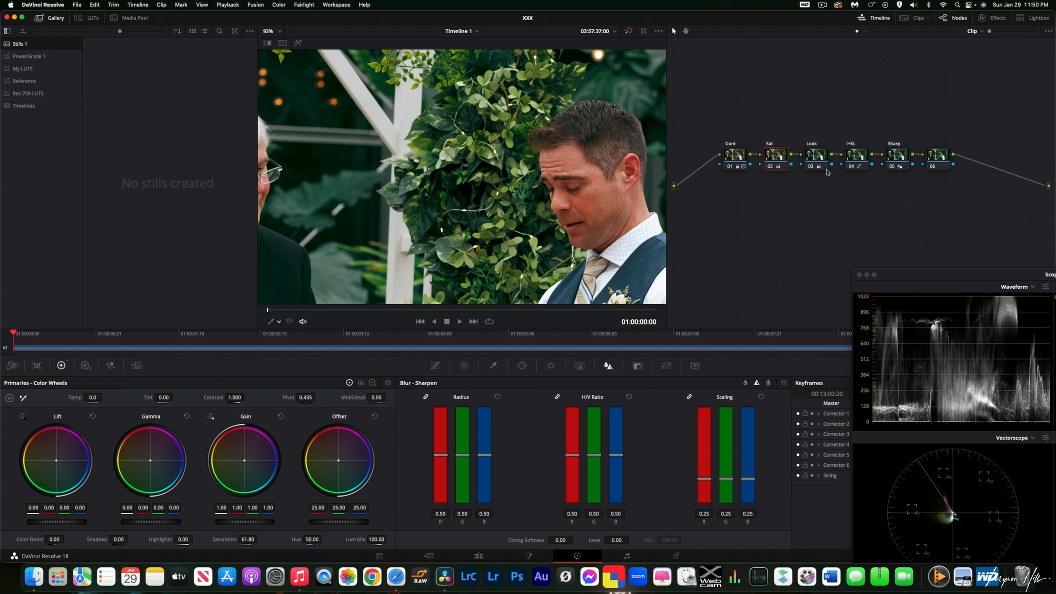
pyautogui.click(846, 156)
pyautogui.click(434, 365)
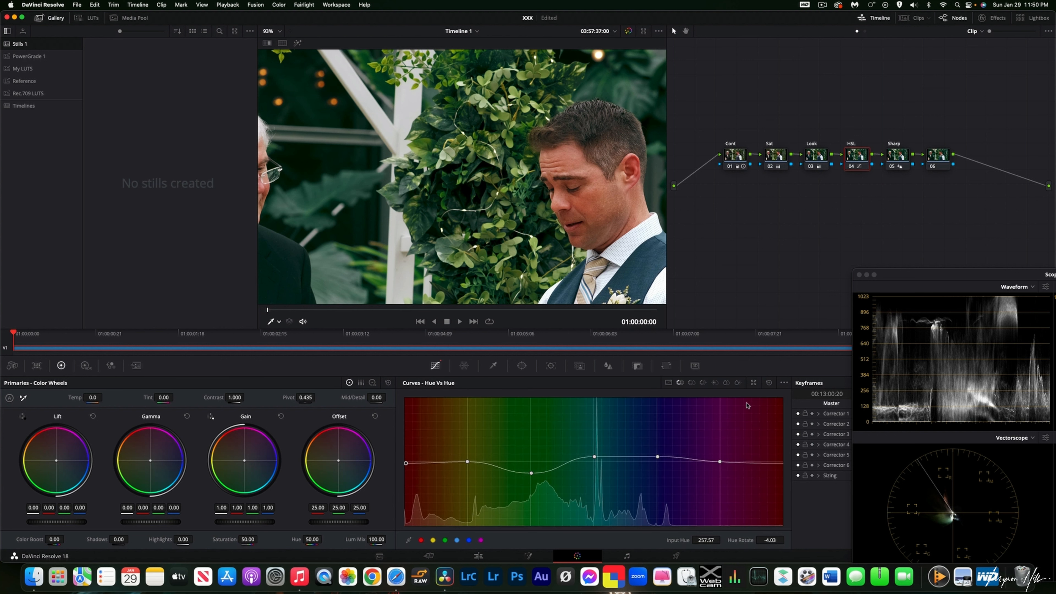
pyautogui.click(692, 382)
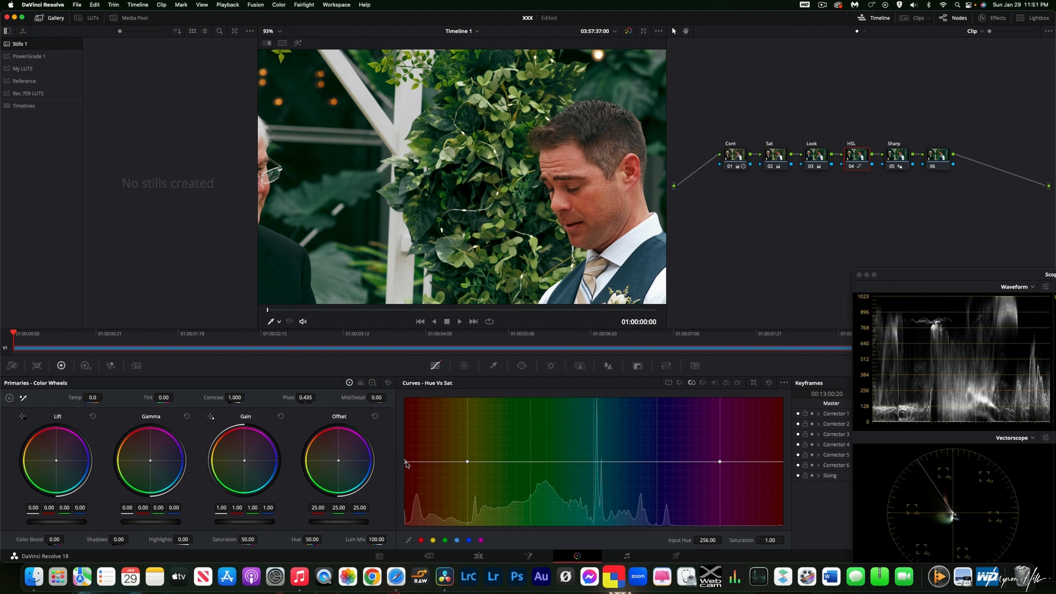
pyautogui.moveTo(405, 461); pyautogui.dragTo(406, 469)
pyautogui.click(444, 539)
pyautogui.moveTo(530, 462); pyautogui.dragTo(532, 476)
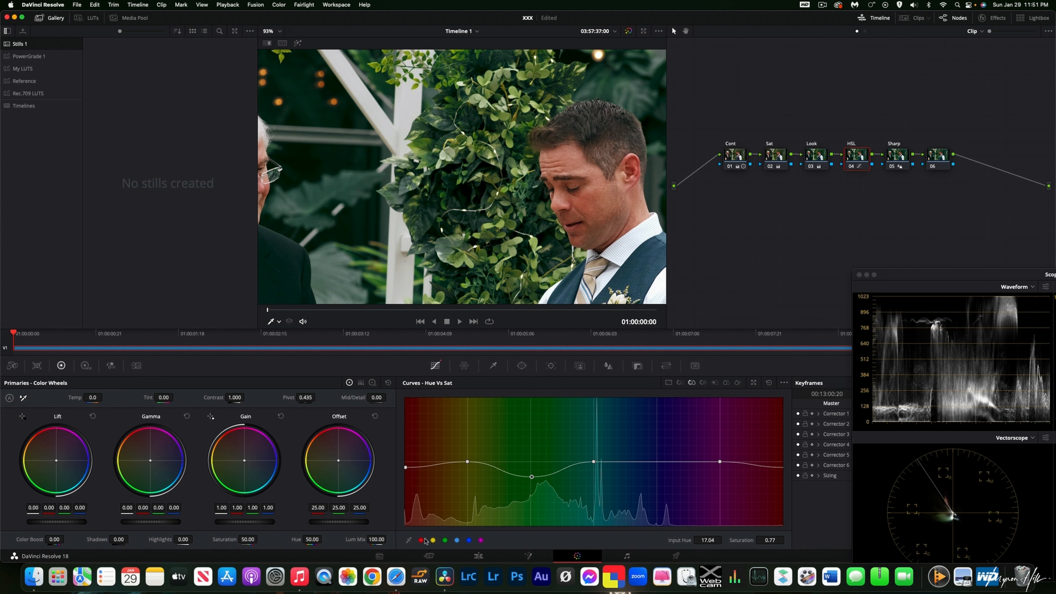
# Lower the yellow saturation to 0.86 in the Hue vs Sat curve and check the whole frame.
pyautogui.moveTo(468, 463)
pyautogui.mouseDown()
pyautogui.moveTo(474, 497)
pyautogui.moveTo(475, 462)
pyautogui.moveTo(486, 459)
pyautogui.moveTo(465, 479)
pyautogui.moveTo(464, 463)
pyautogui.moveTo(473, 464)
pyautogui.moveTo(475, 445)
pyautogui.moveTo(468, 472)
pyautogui.mouseUp()
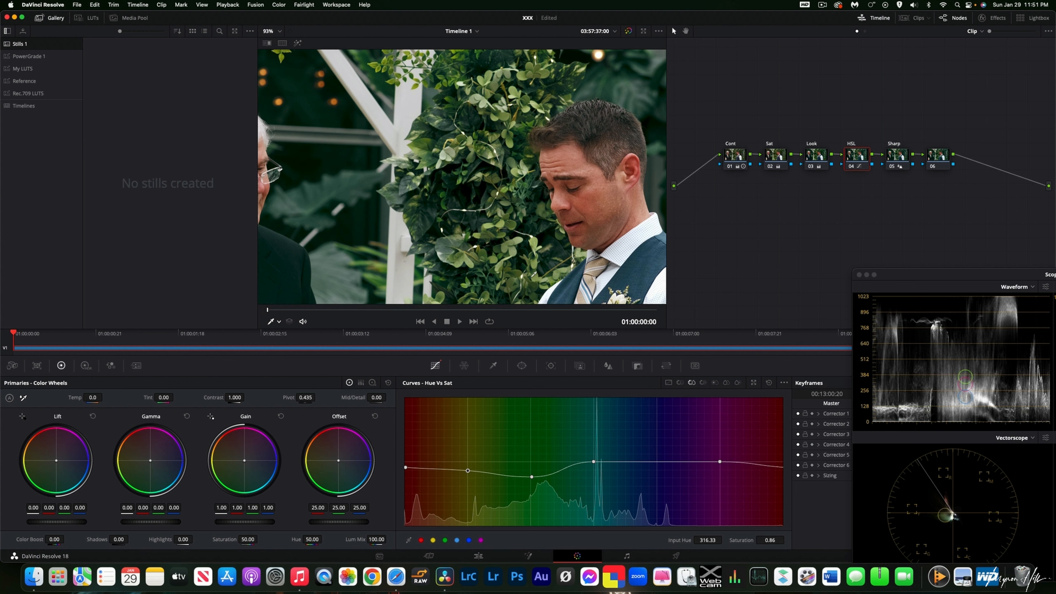
pyautogui.scroll(-5, 571, 238)
pyautogui.scroll(-2, 550, 159)
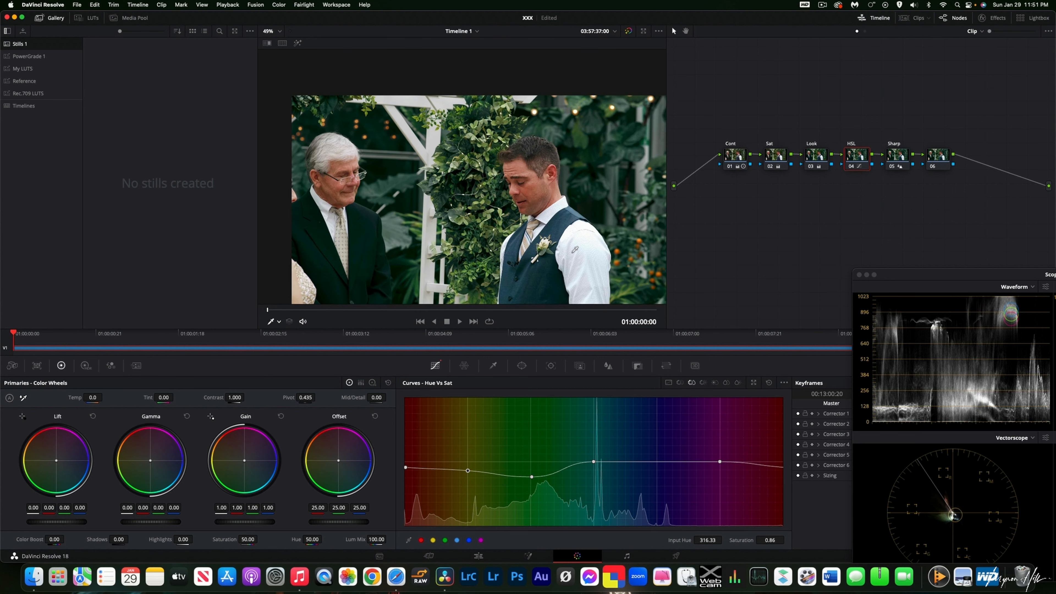
pyautogui.scroll(-2, 550, 159)
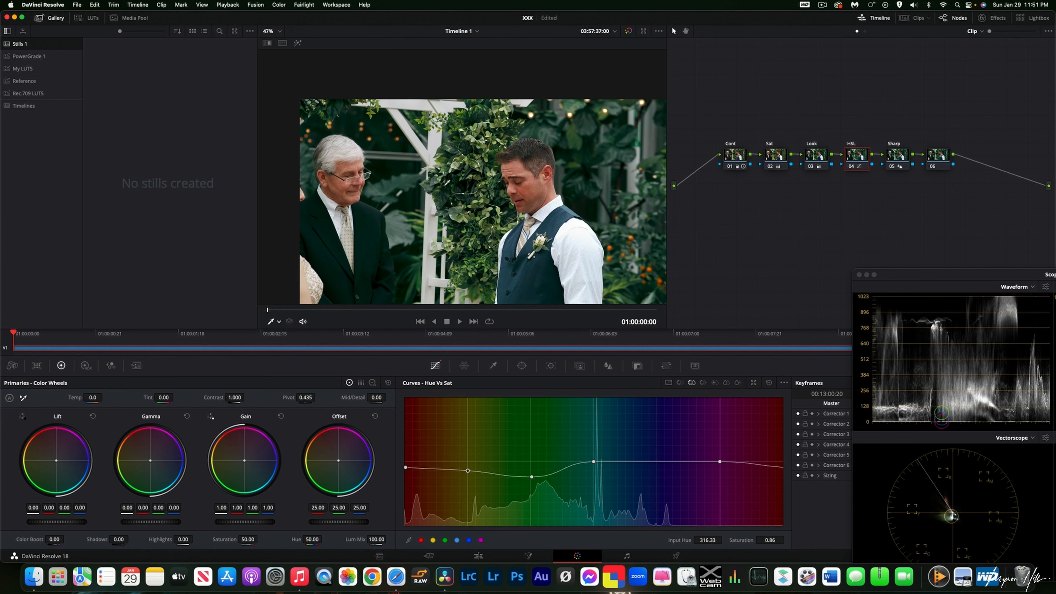
# Select all nodes in the chain and disable them to view the ungraded clip.
pyautogui.scroll(8, 550, 159)
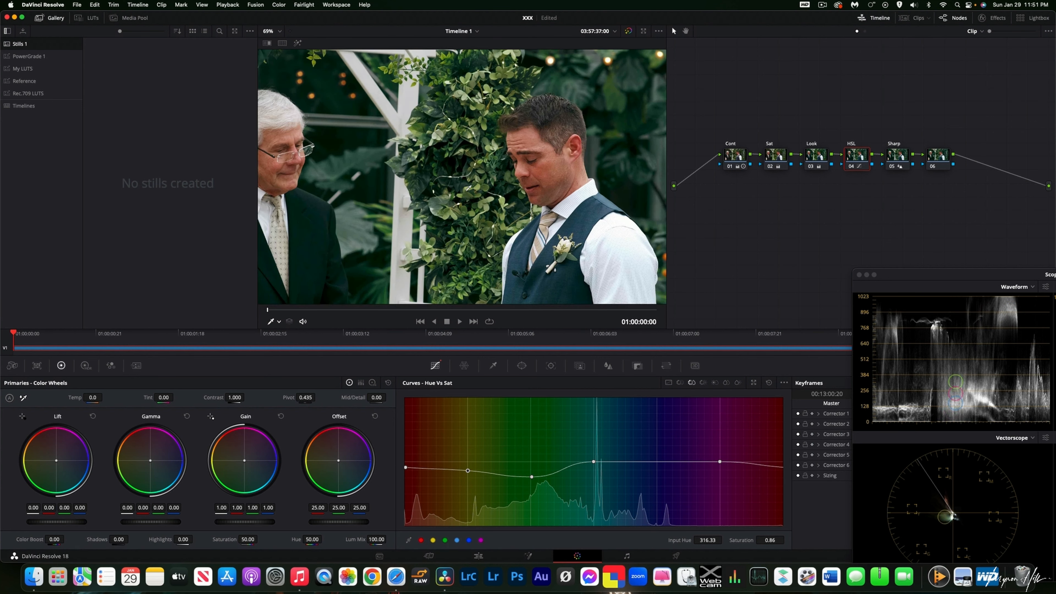
pyautogui.scroll(-8, 550, 159)
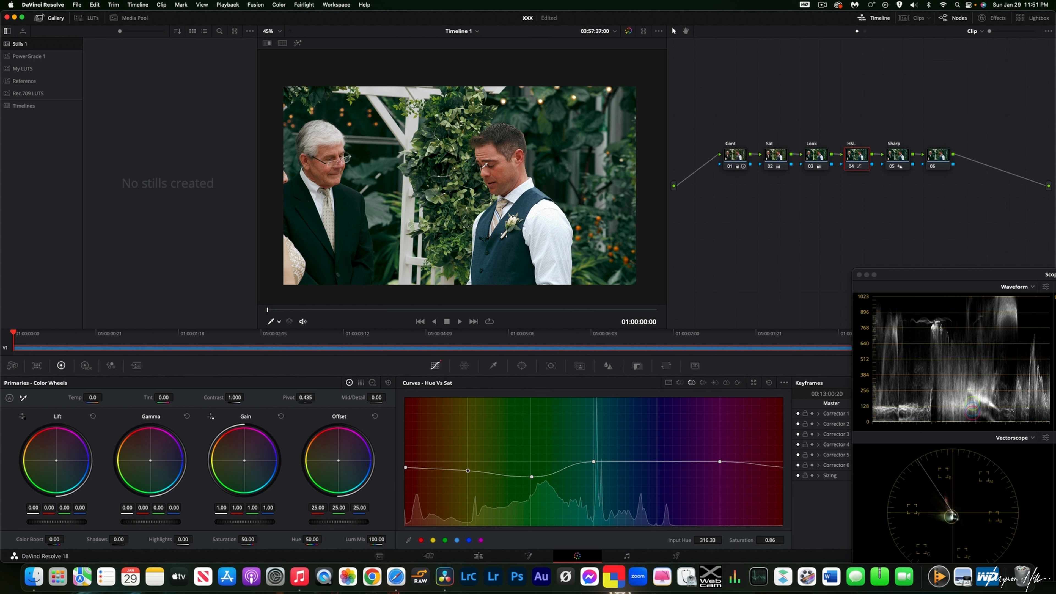
pyautogui.moveTo(701, 108); pyautogui.dragTo(1044, 329)
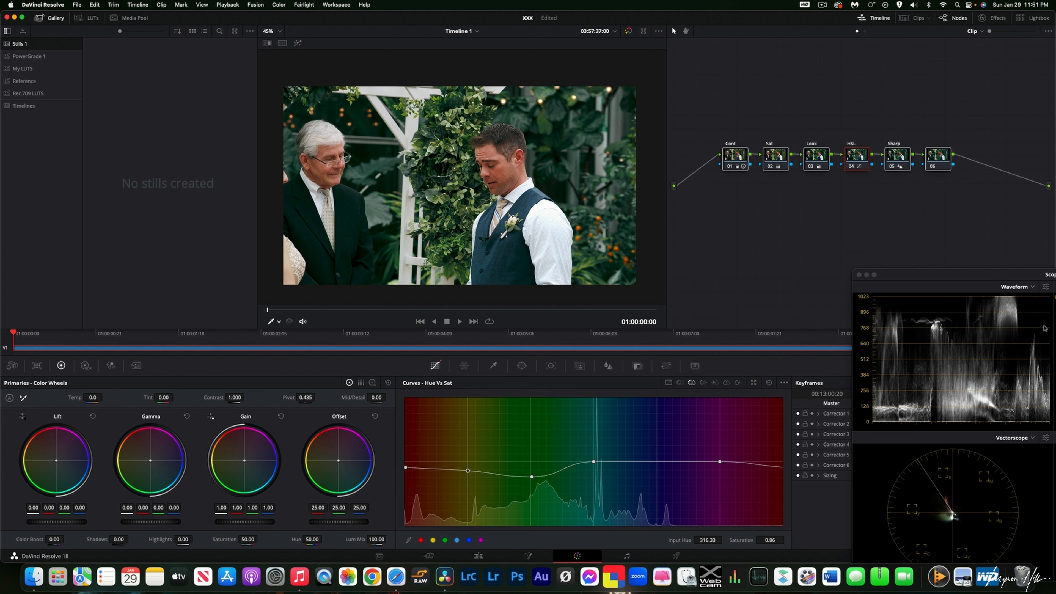
pyautogui.press('super+d')
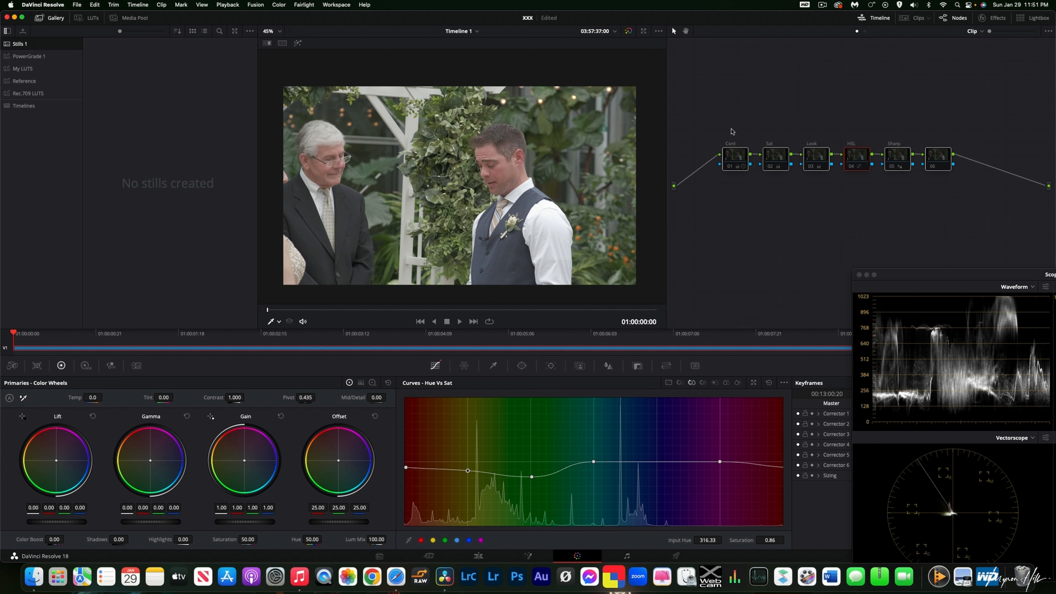
# Re-enable the Cont, Sat, Look, HSL and Sharp nodes one by one to review what each adds to the grade.
pyautogui.click(730, 166)
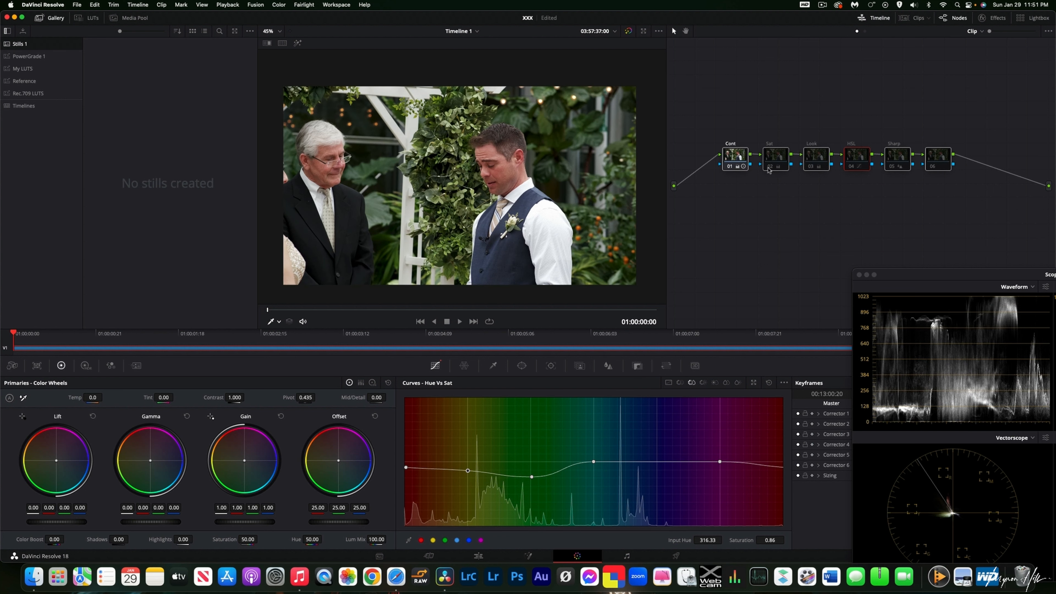
pyautogui.click(770, 170)
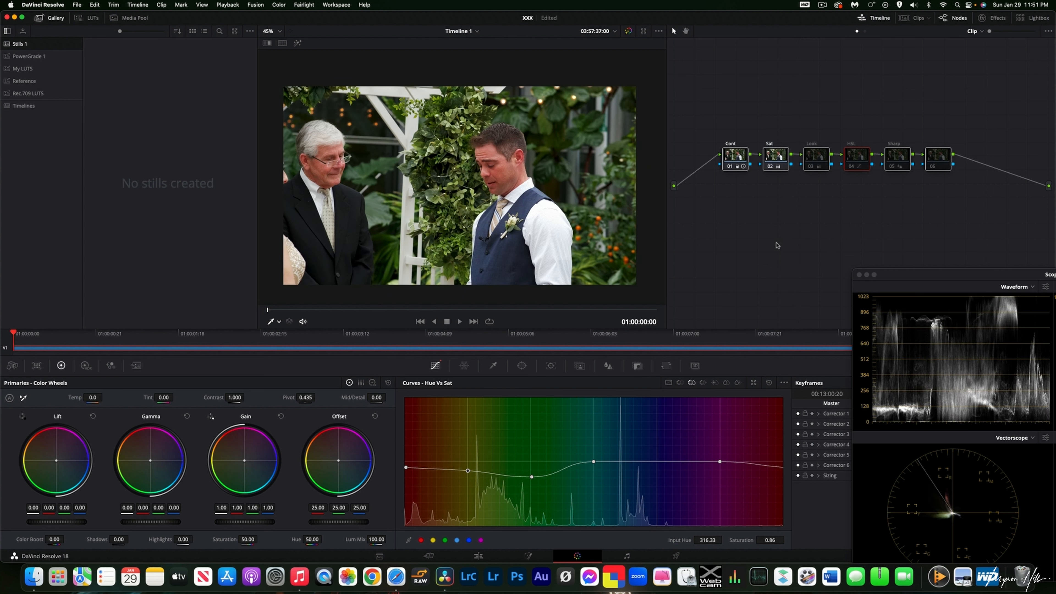
pyautogui.click(809, 168)
pyautogui.click(810, 168)
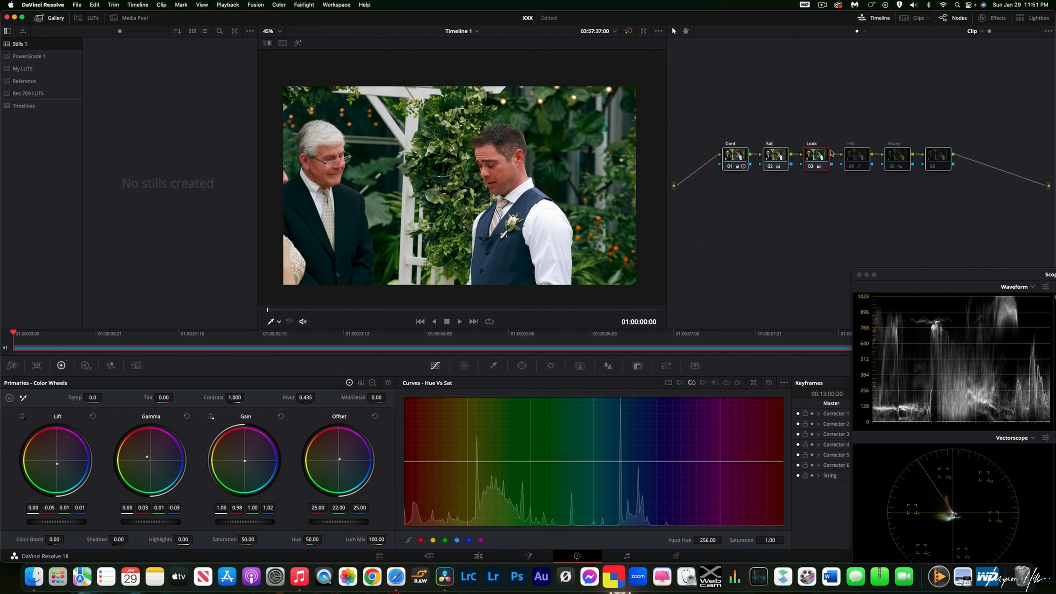
pyautogui.click(852, 168)
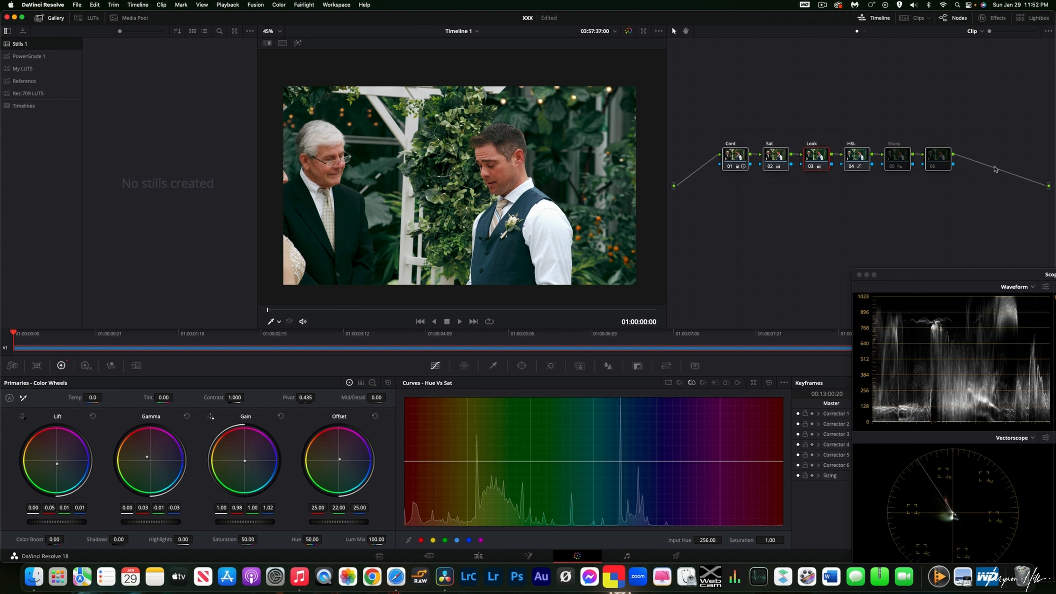
pyautogui.click(897, 170)
pyautogui.click(897, 169)
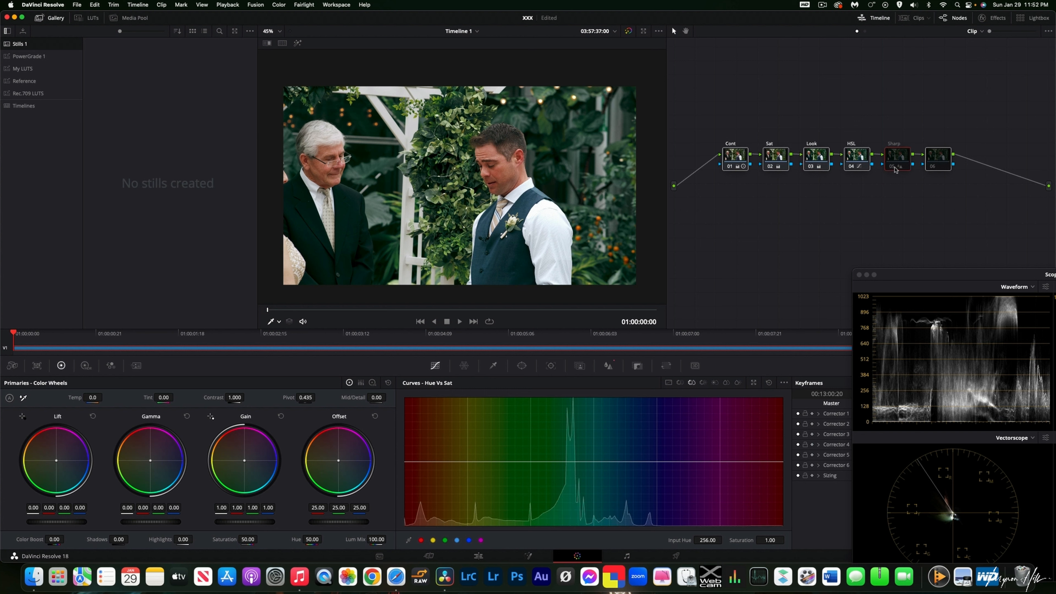
# Select the Look, HSL and Sharp nodes and toggle them off and on together to compare the image.
pyautogui.moveTo(795, 121); pyautogui.dragTo(856, 176)
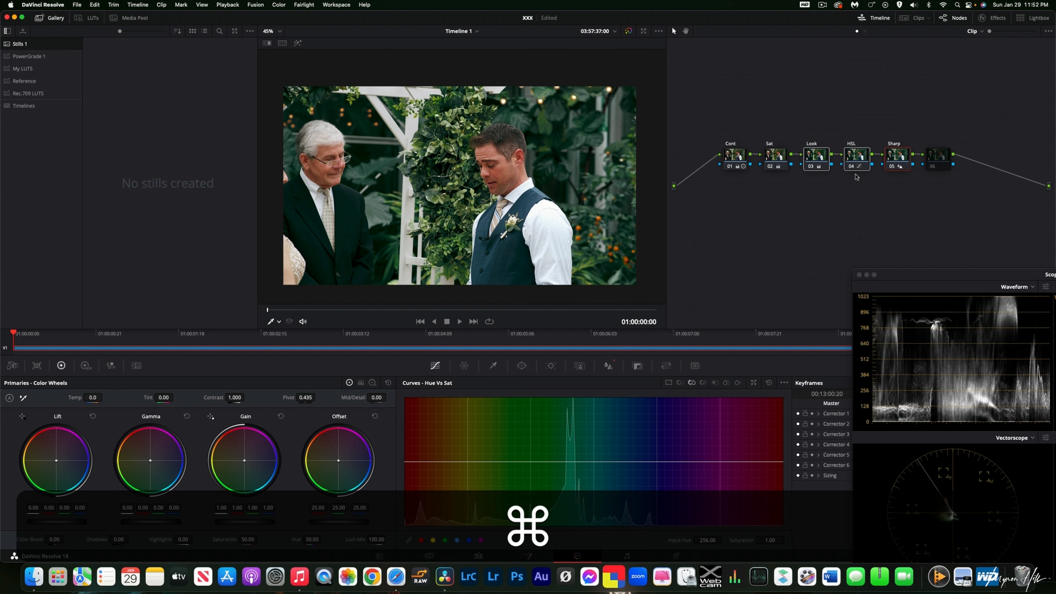
pyautogui.press('super+d')
pyautogui.press('super+d')
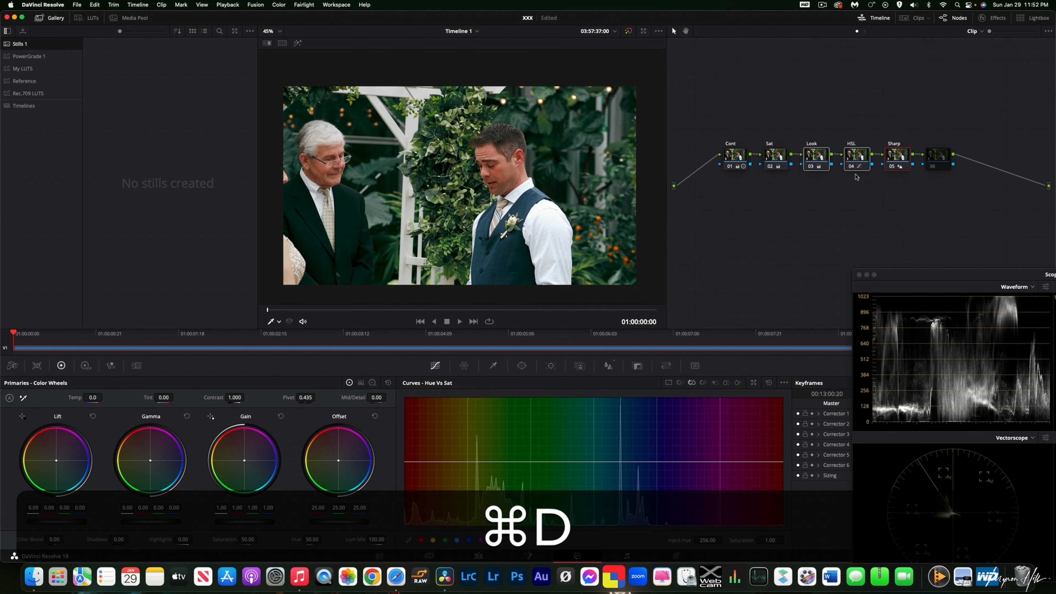
pyautogui.press('super+d')
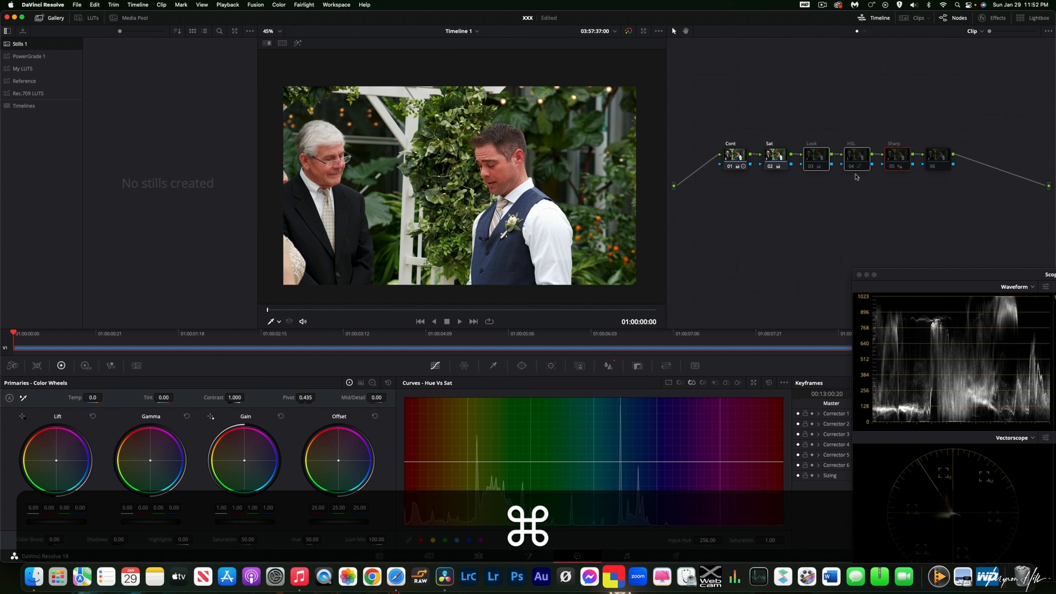
pyautogui.press('super+d')
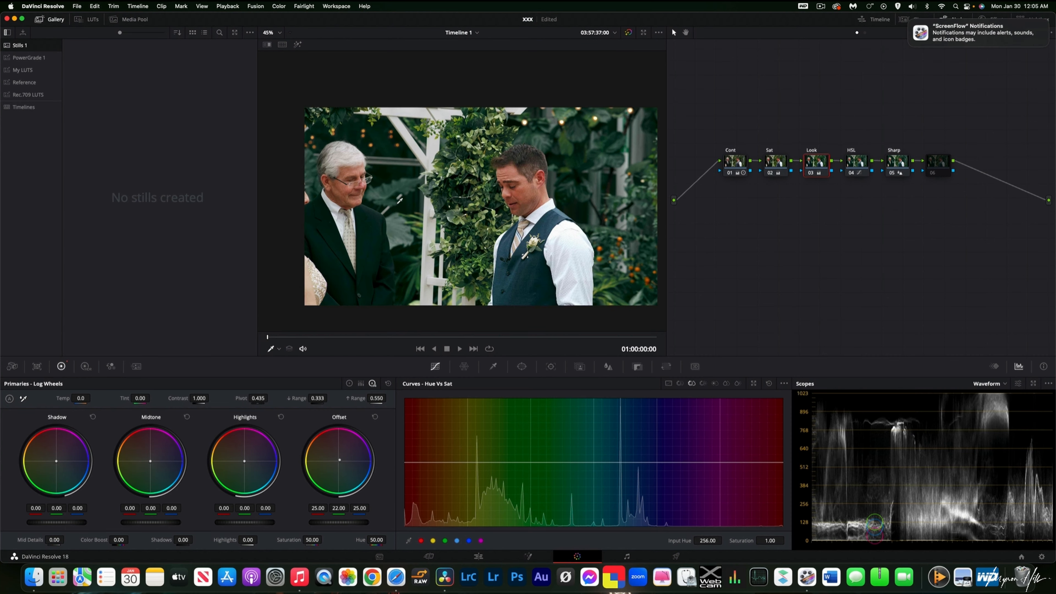
# On the Look node, shift the Log Shadow wheel toward red to 0.20, -0.06, 0.00 to neutralise the green in the older man's suit.
pyautogui.scroll(5, 398, 206)
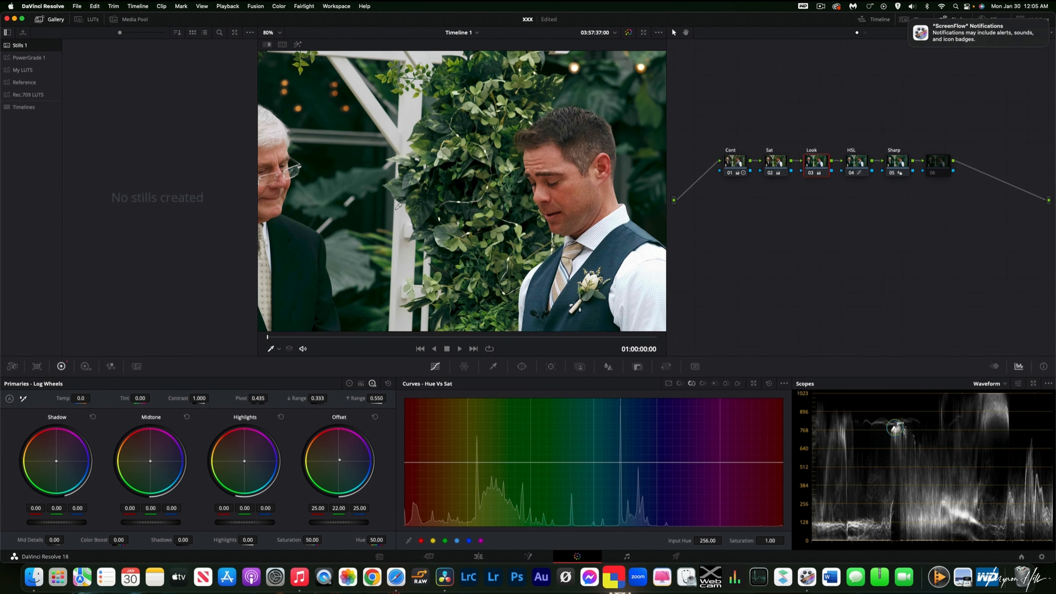
pyautogui.scroll(2, 398, 206)
pyautogui.moveTo(400, 207); pyautogui.dragTo(523, 185)
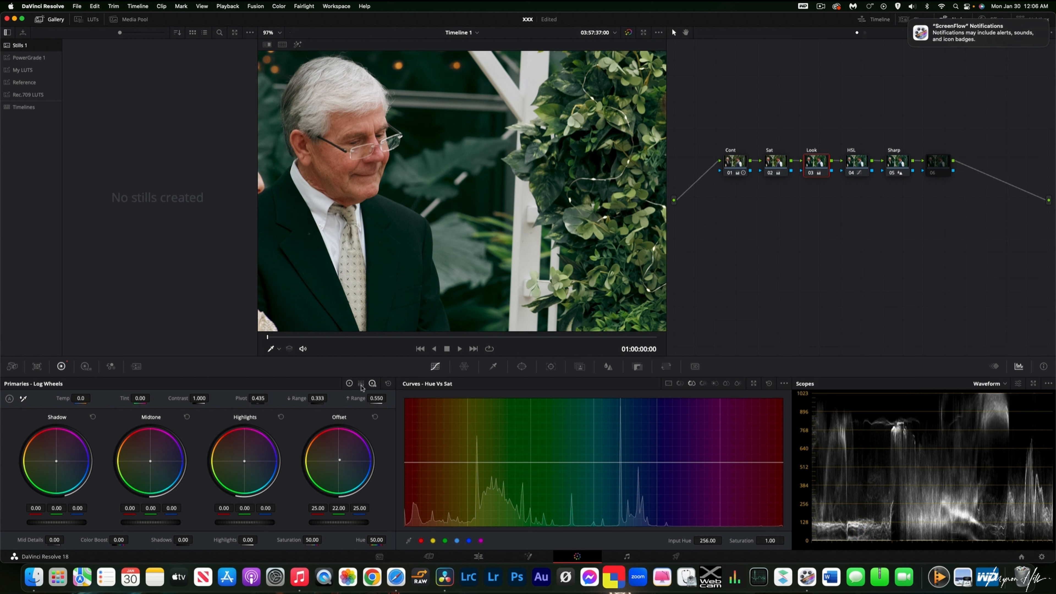
pyautogui.click(56, 464)
pyautogui.moveTo(56, 464)
pyautogui.mouseDown()
pyautogui.moveTo(59, 427)
pyautogui.moveTo(55, 456)
pyautogui.moveTo(47, 444)
pyautogui.moveTo(57, 459)
pyautogui.moveTo(61, 440)
pyautogui.moveTo(57, 459)
pyautogui.mouseUp()
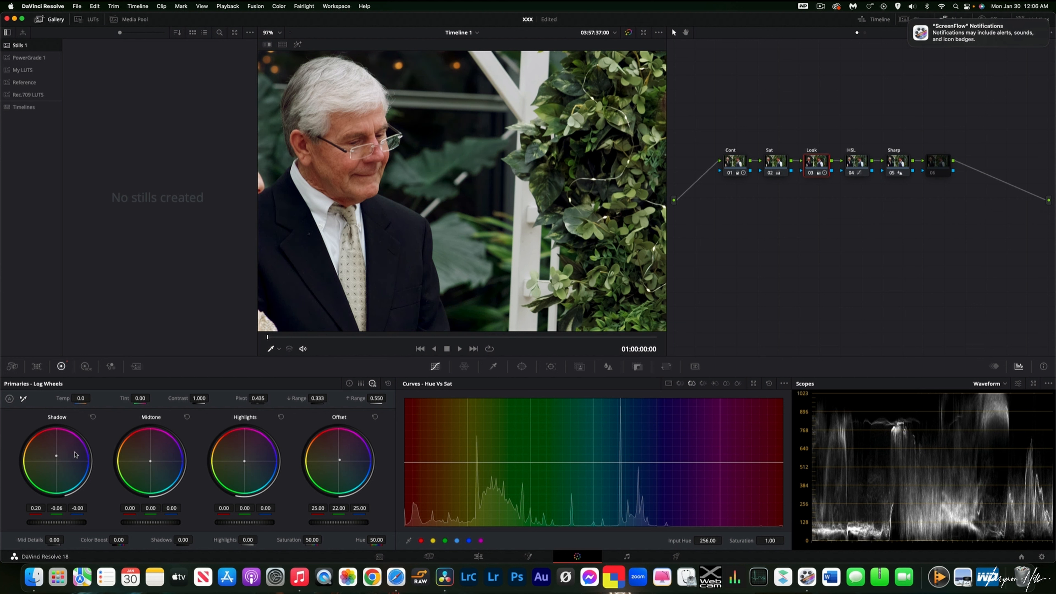
pyautogui.scroll(-4, 444, 268)
pyautogui.scroll(-3, 444, 269)
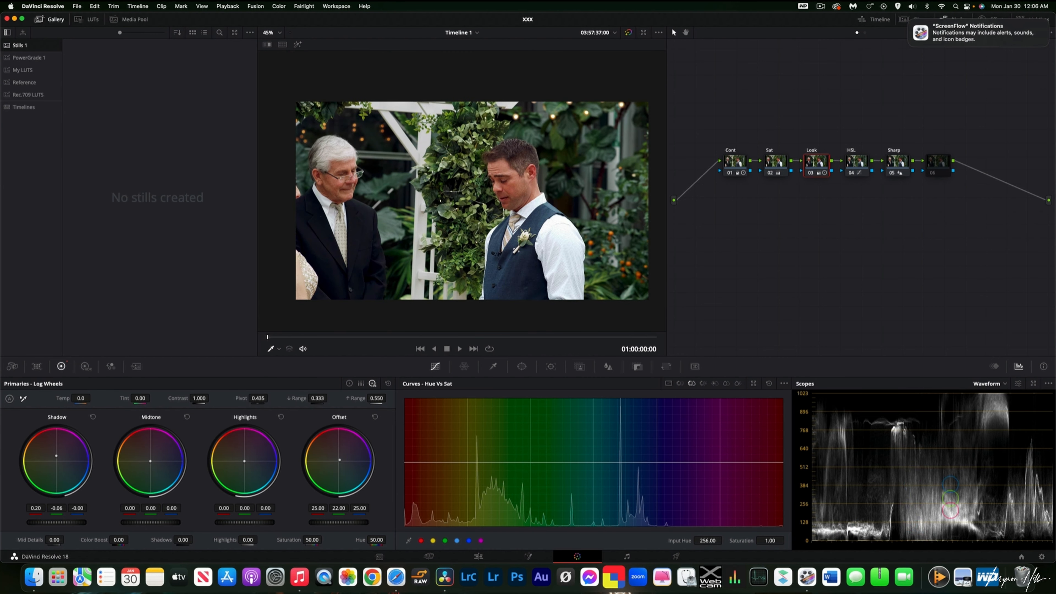
# Reduce the green Offset on the Look node to 20.00 with printer lights while viewing the groom.
pyautogui.scroll(3, 463, 183)
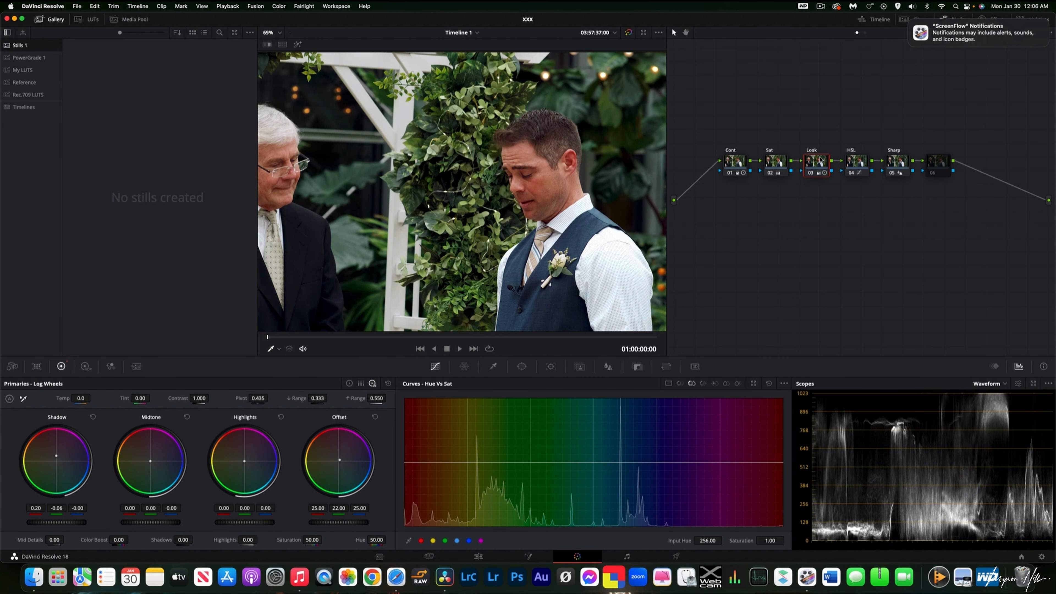
pyautogui.click(822, 160)
pyautogui.press('5')
pyautogui.press('5')
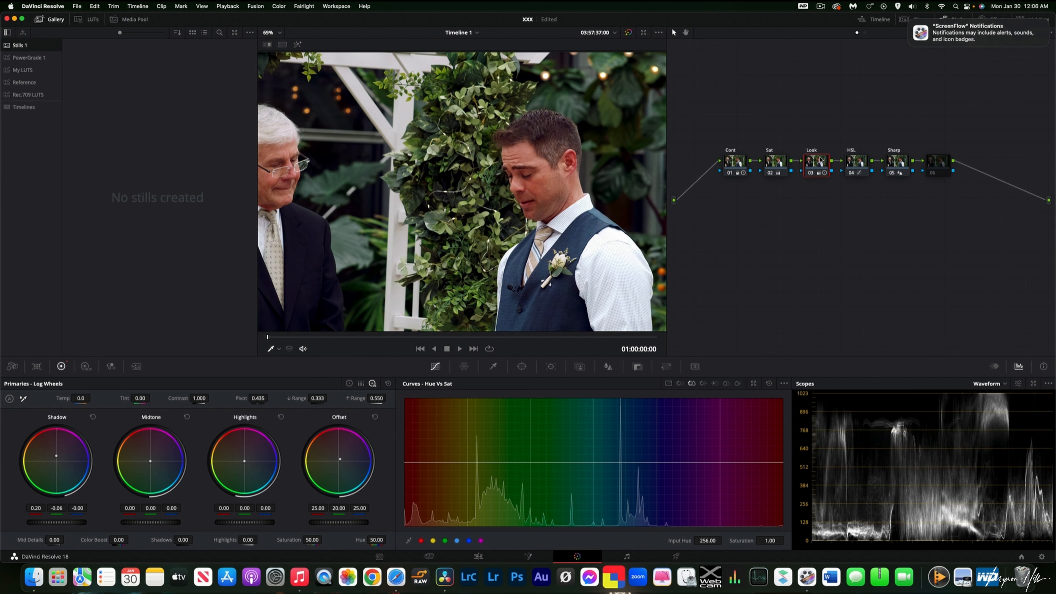
pyautogui.scroll(-3, 505, 175)
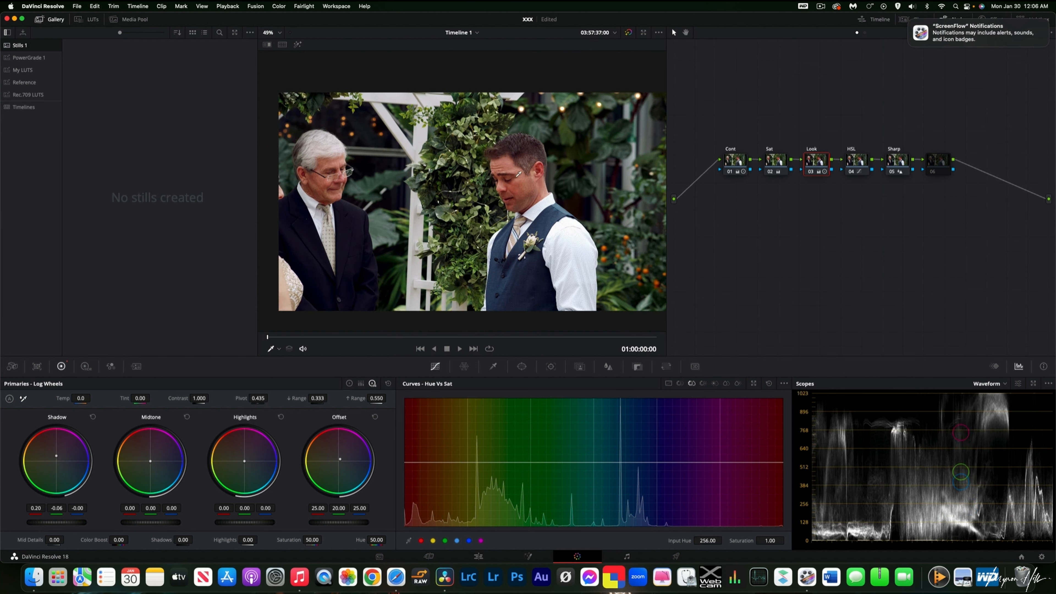
# Open the scopes in a separate window with waveforms, vectorscope and histogram, and inspect the picture up close.
pyautogui.click(1033, 383)
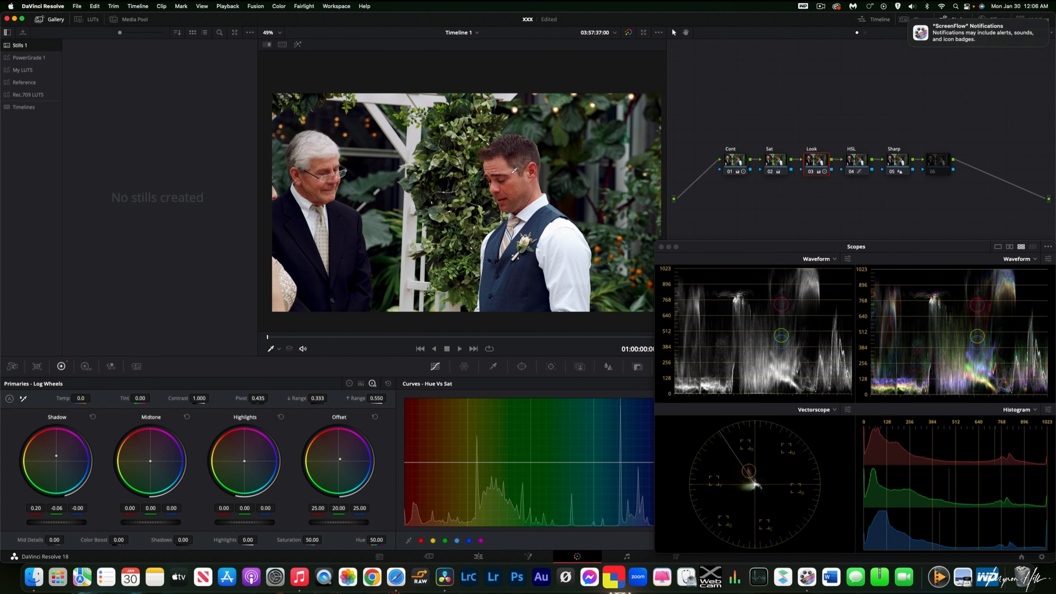
pyautogui.scroll(6, 516, 177)
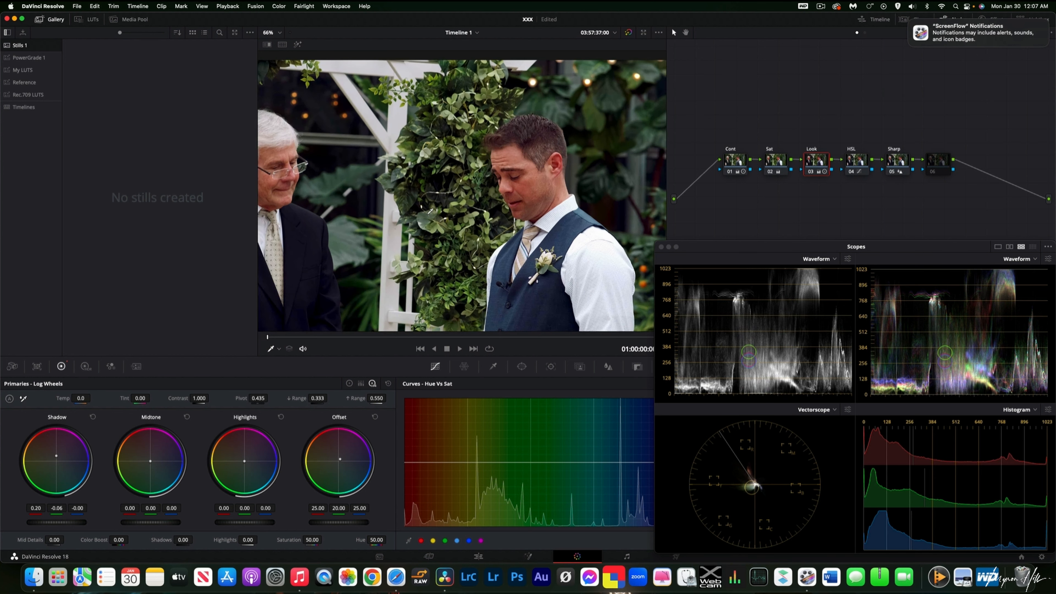
pyautogui.moveTo(469, 197); pyautogui.dragTo(646, 150)
pyautogui.moveTo(439, 192)
pyautogui.mouseDown()
pyautogui.moveTo(516, 152)
pyautogui.moveTo(474, 159)
pyautogui.moveTo(448, 178)
pyautogui.mouseUp()
pyautogui.scroll(-8, 596, 182)
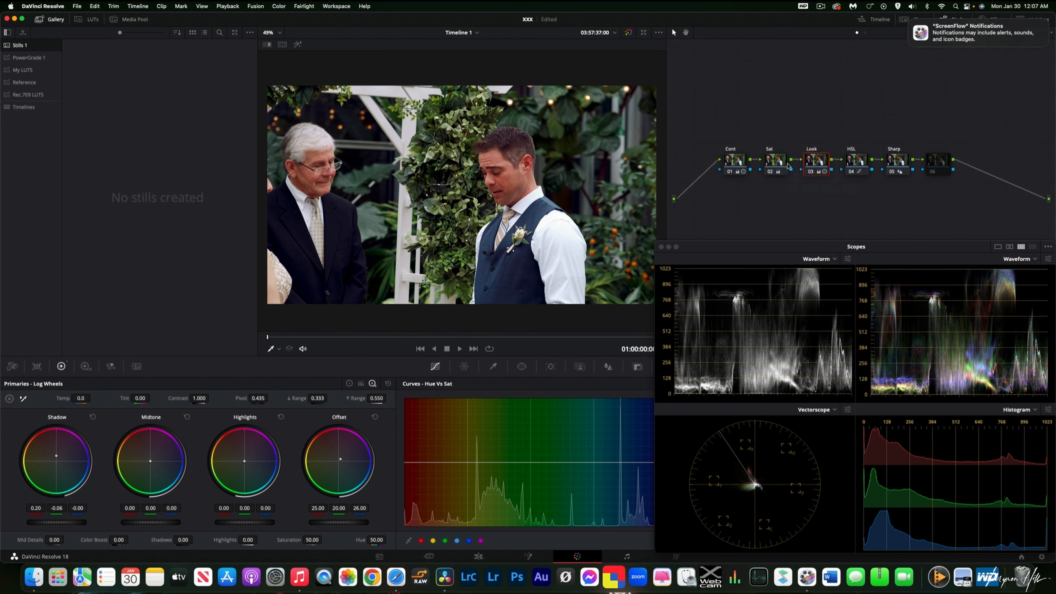
# Try different blue Offset values on the Look node with printer lights, return it to 25.00, and inspect the groom's face.
pyautogui.press('9')
pyautogui.press('6')
pyautogui.press('6')
pyautogui.press('9')
pyautogui.press('9')
pyautogui.press('6')
pyautogui.press('6')
pyautogui.scroll(5, 571, 153)
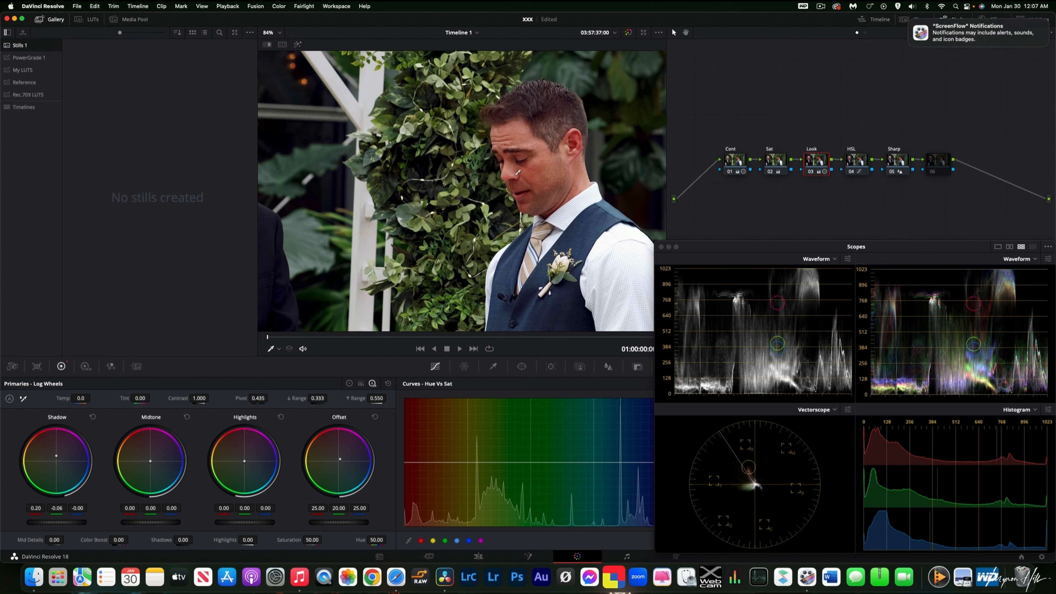
pyautogui.scroll(-5, 517, 171)
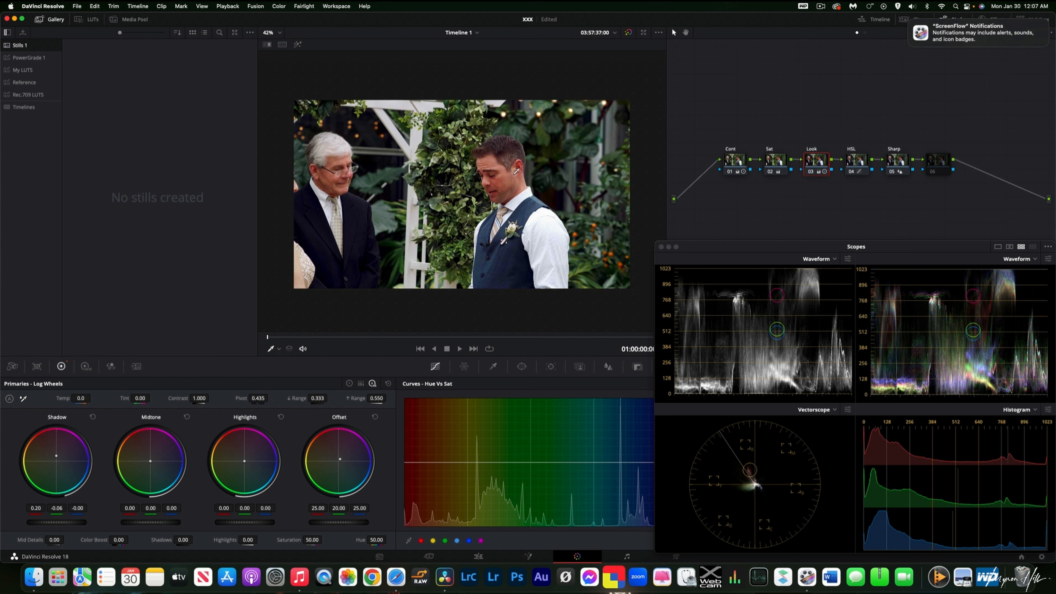
# Inspect the older man's suit up close and compare the frame with the Look node disabled and enabled again.
pyautogui.scroll(5, 516, 171)
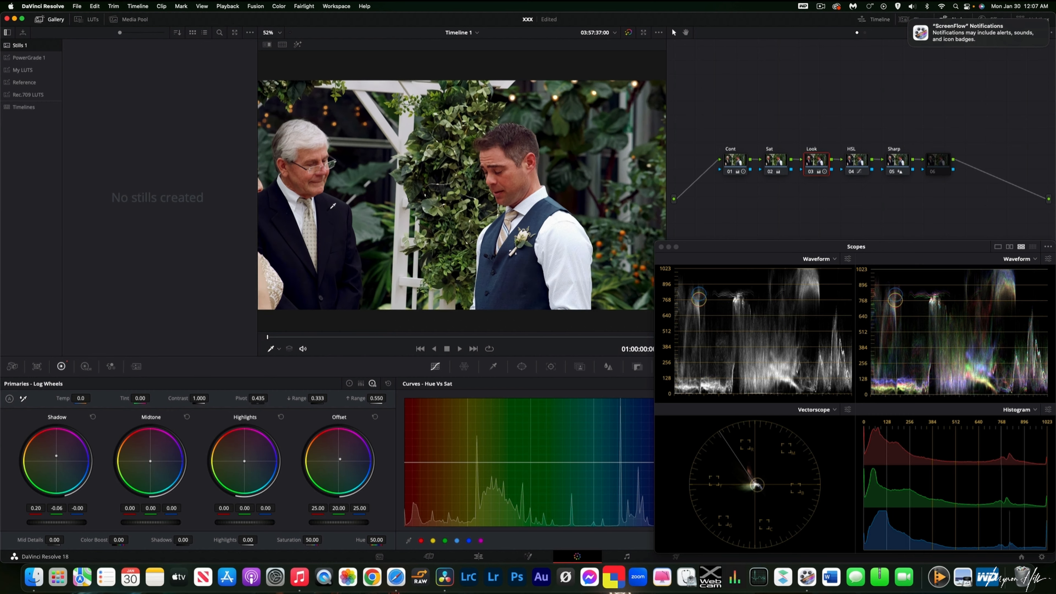
pyautogui.scroll(2, 384, 195)
pyautogui.moveTo(385, 195); pyautogui.dragTo(649, 124)
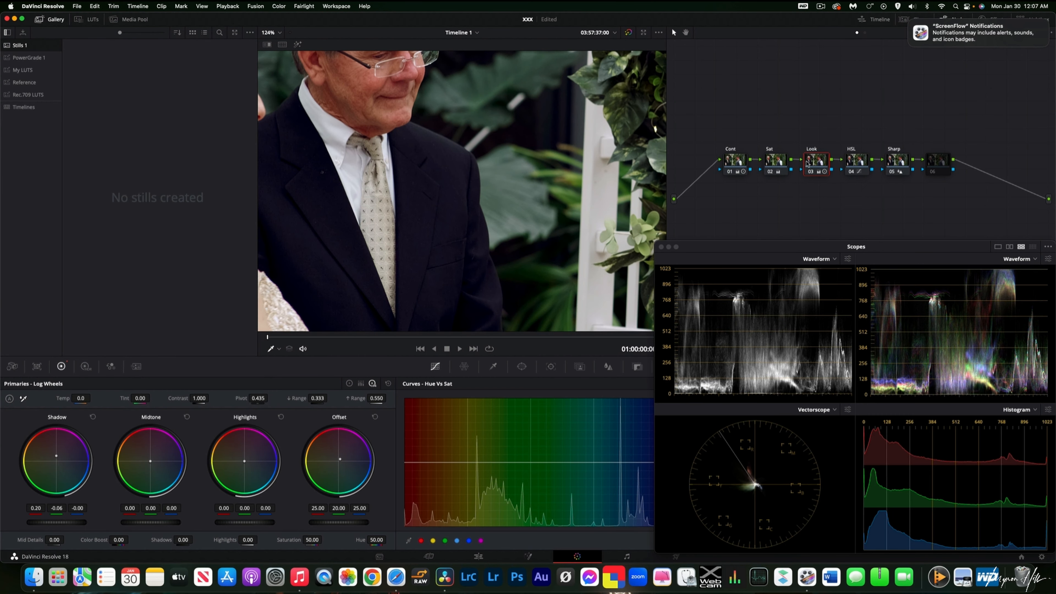
pyautogui.hotkey('ctrl', 'd')
pyautogui.scroll(-4, 453, 171)
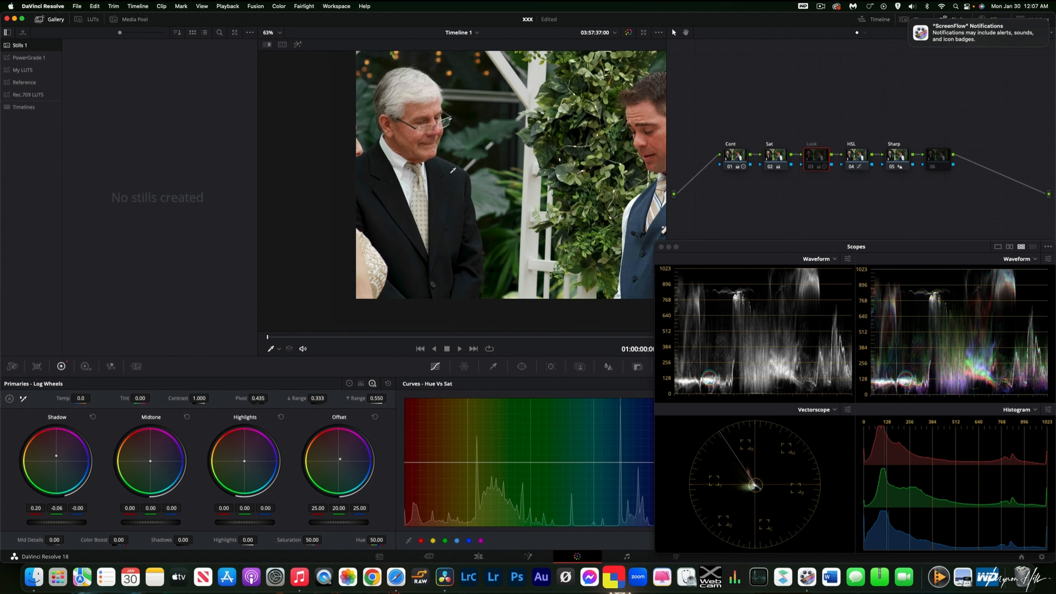
pyautogui.scroll(-3, 453, 171)
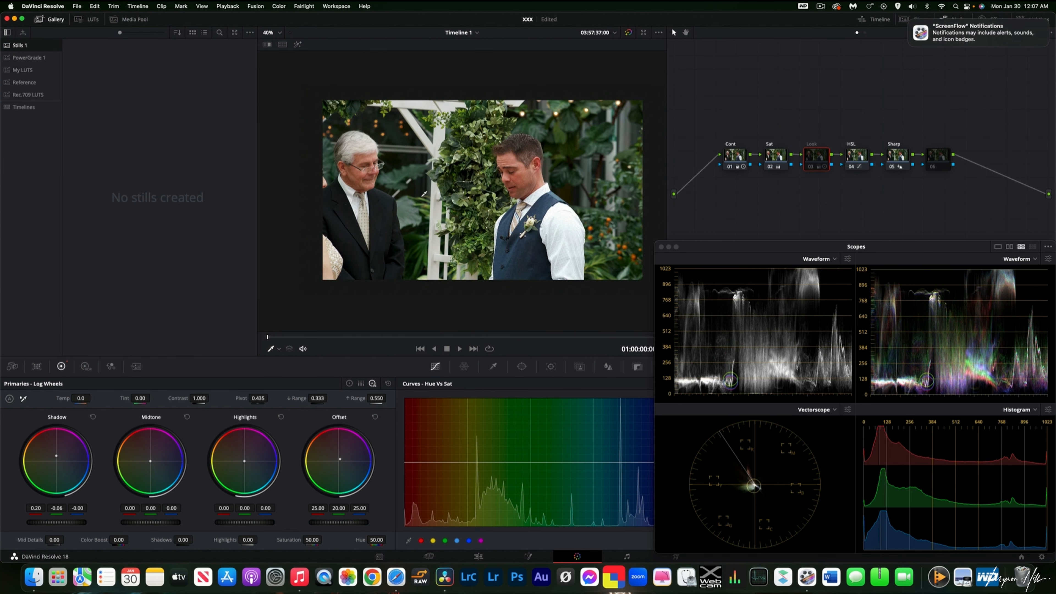
pyautogui.click(810, 166)
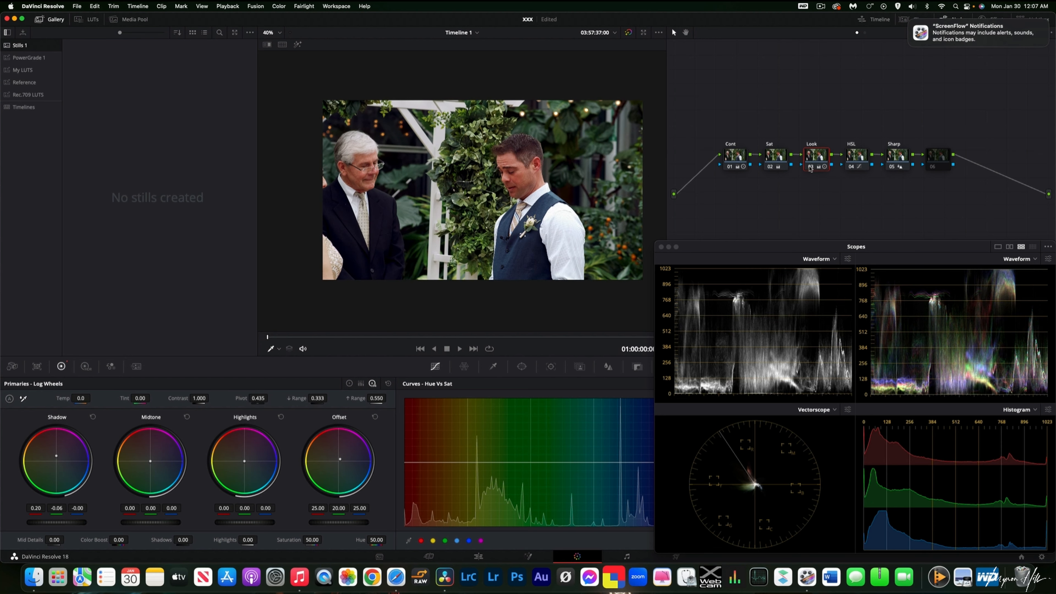